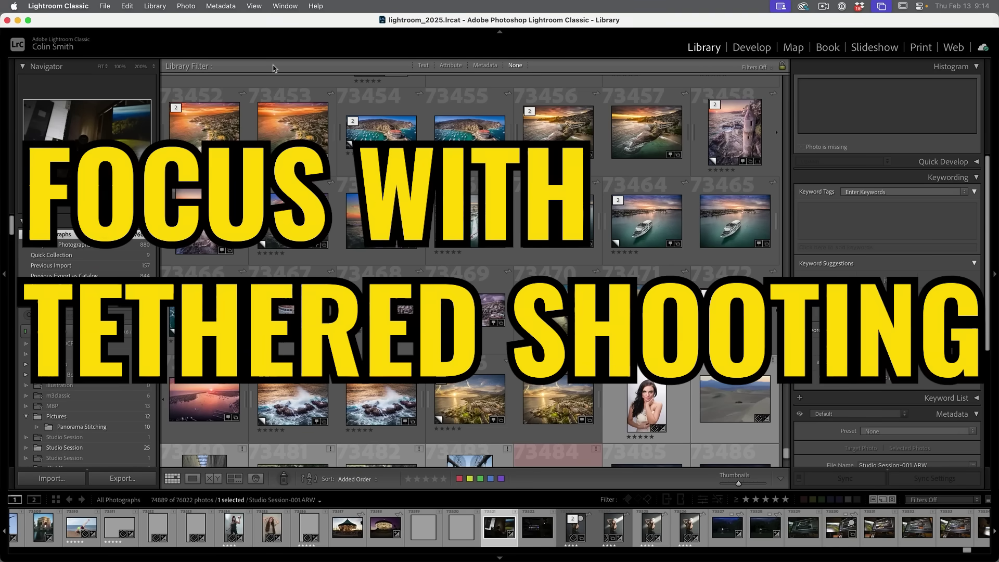
Step: Start a tethered capture session into Studio Session, accepting the default capture settings
left_click(105, 6)
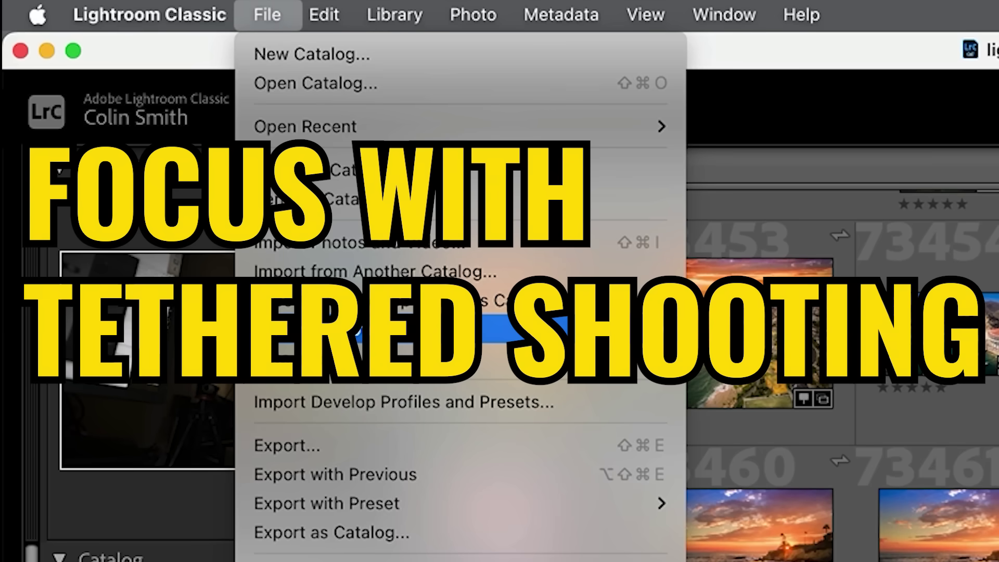
mouse_move(494, 329)
left_click(784, 333)
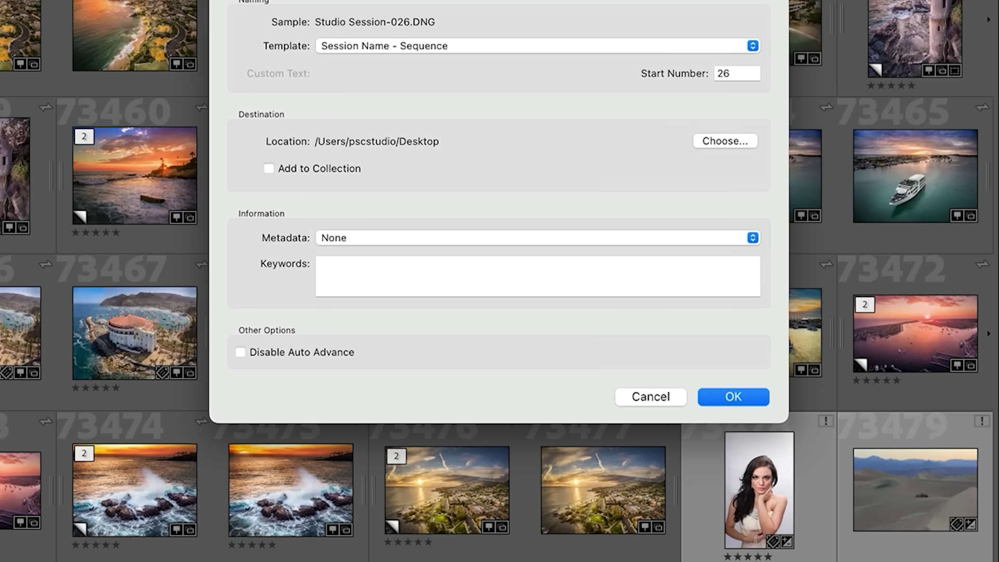
left_click(734, 398)
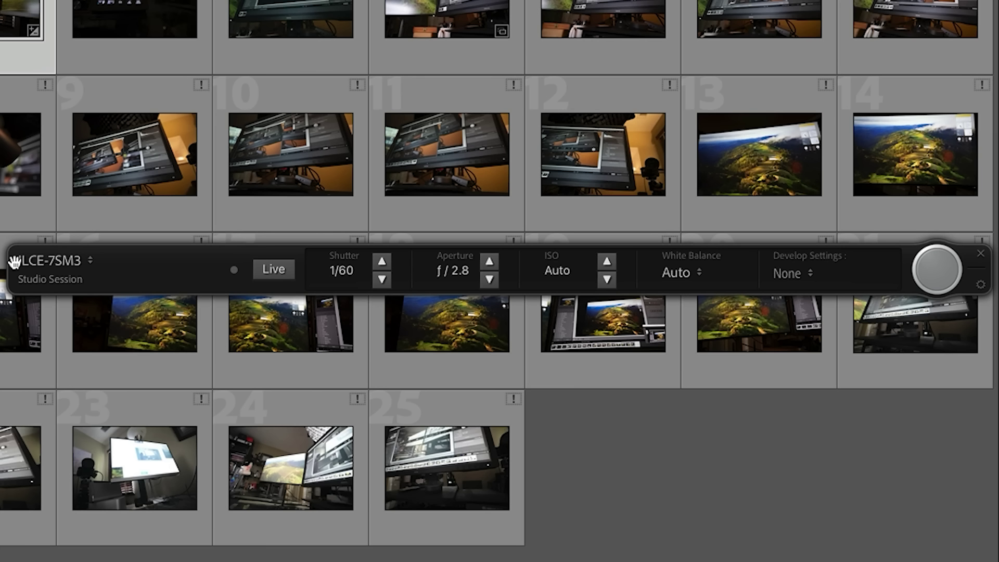
Step: Show the camera's Live View and shift focus between the kiwi, red bird, background and kiwi's ball
left_click(262, 273)
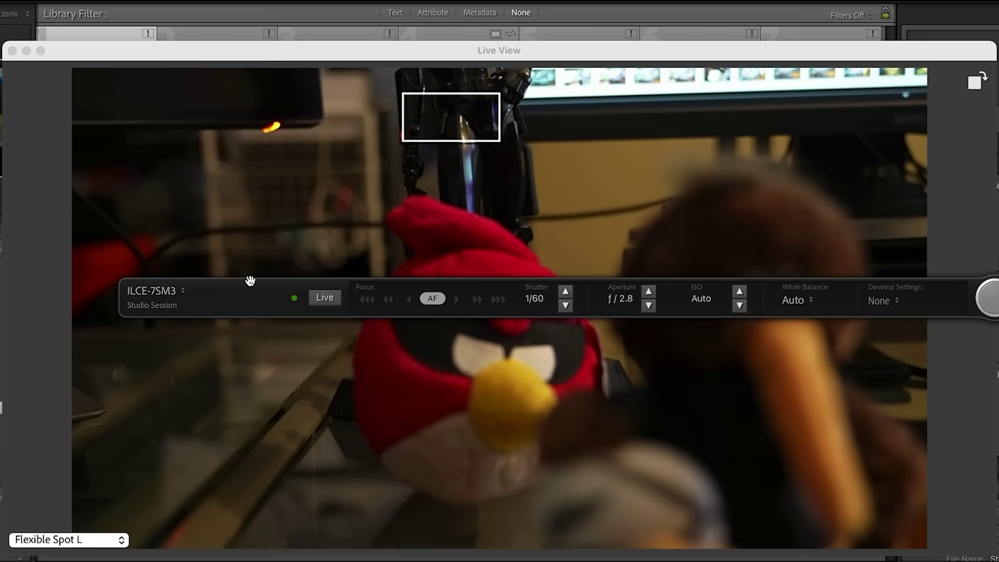
left_click_drag(250, 281, 210, 2)
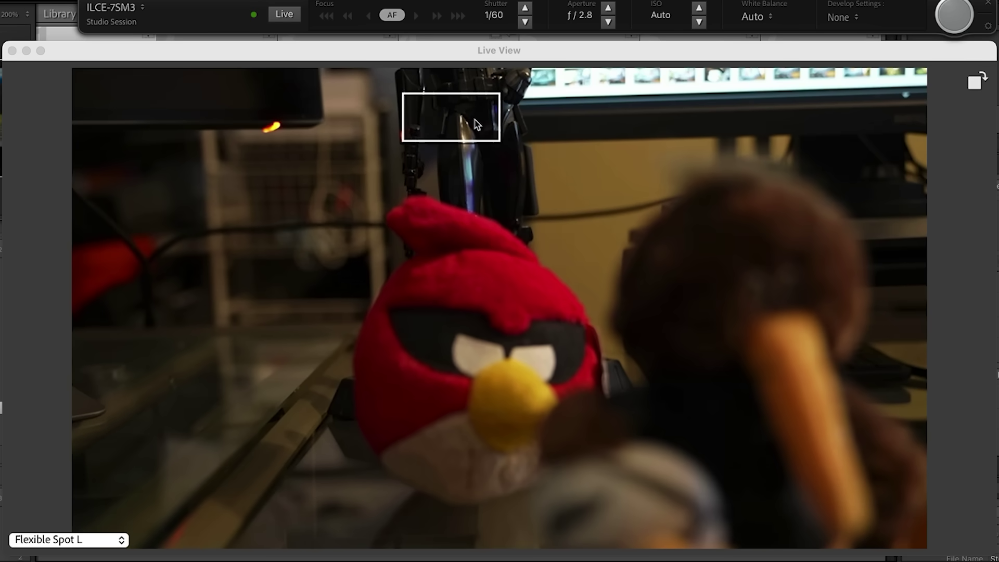
left_click(773, 311)
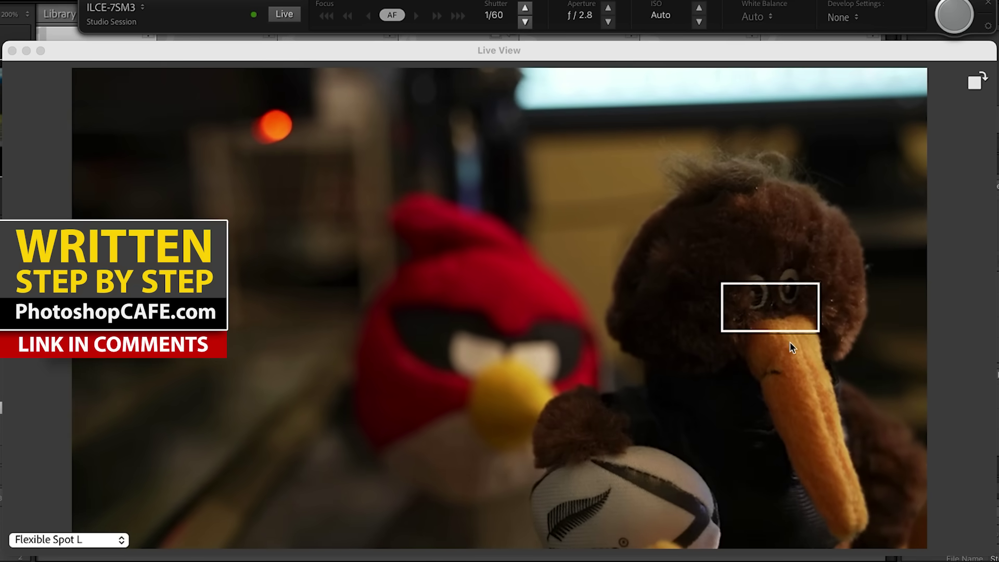
left_click(495, 325)
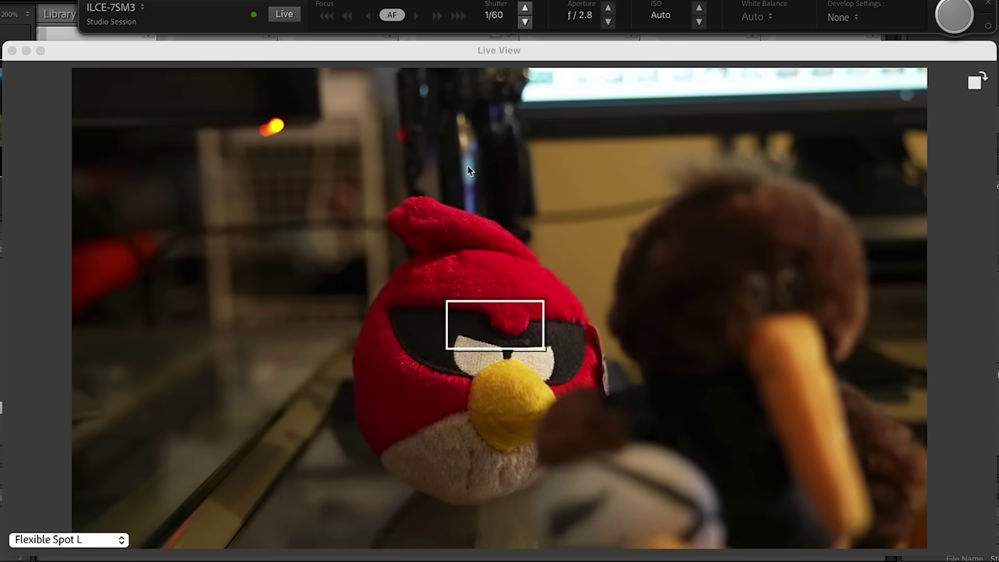
left_click(500, 131)
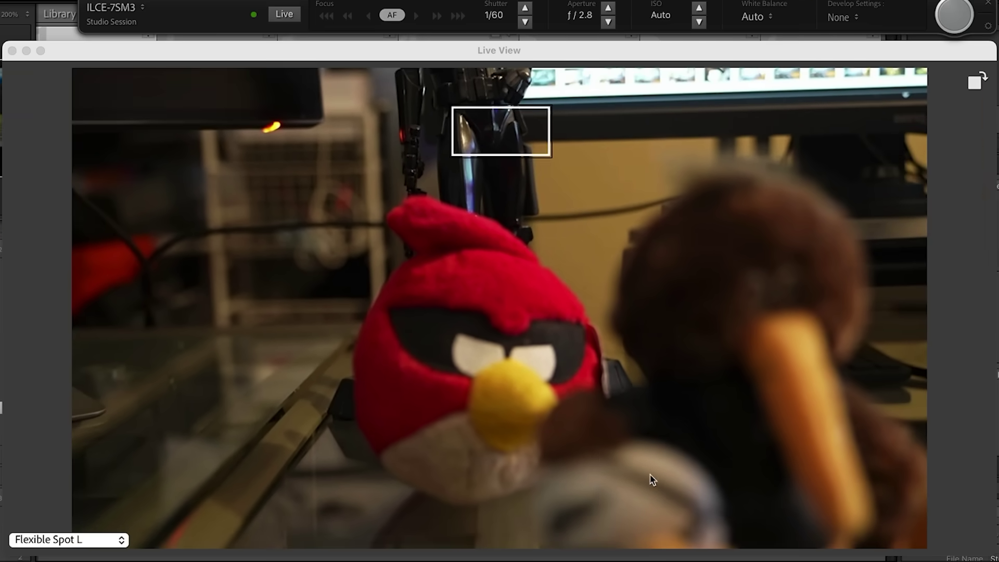
left_click(697, 506)
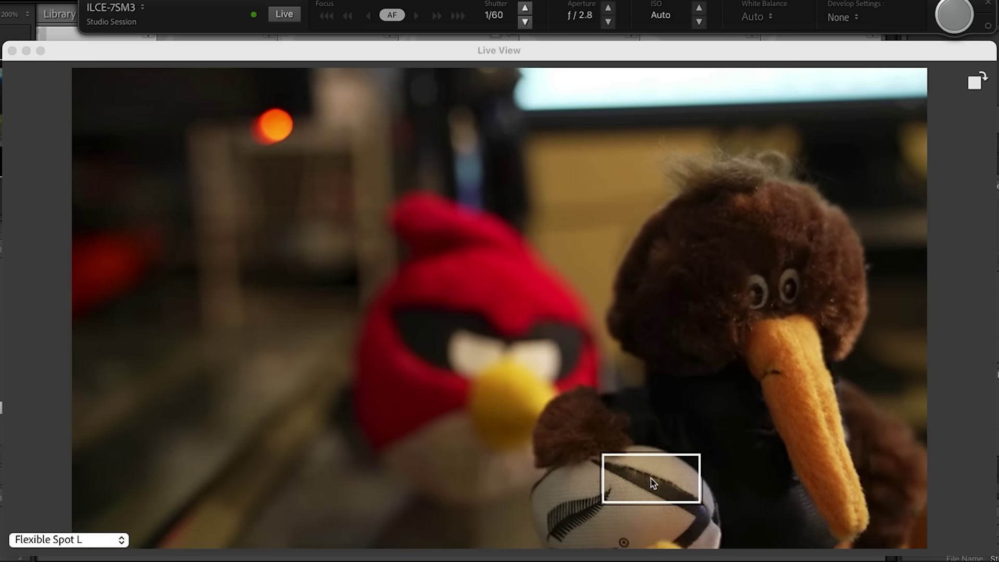
left_click(121, 539)
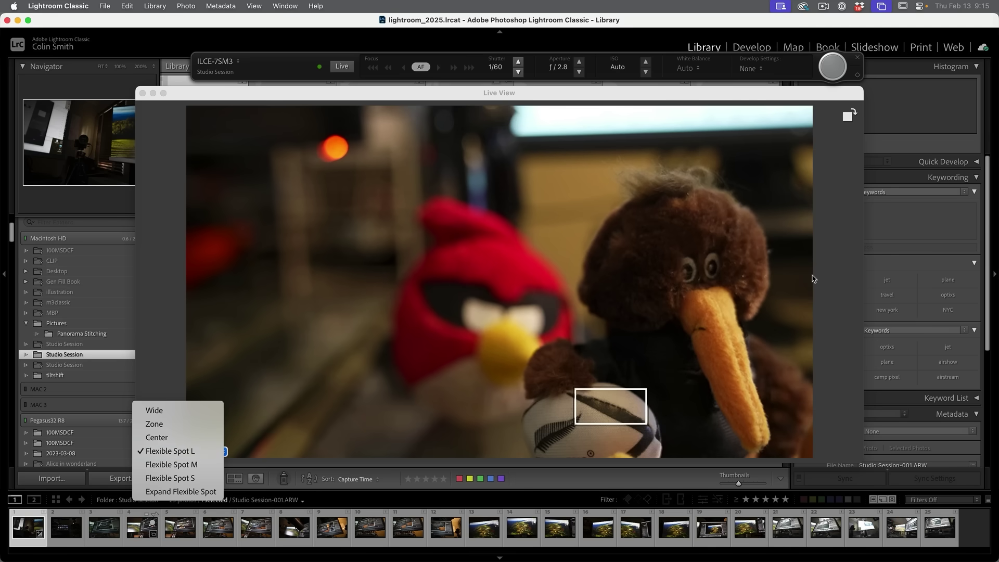
Step: Keep Flexible Spot L and refocus Live View on the red bird plush
left_click(498, 278)
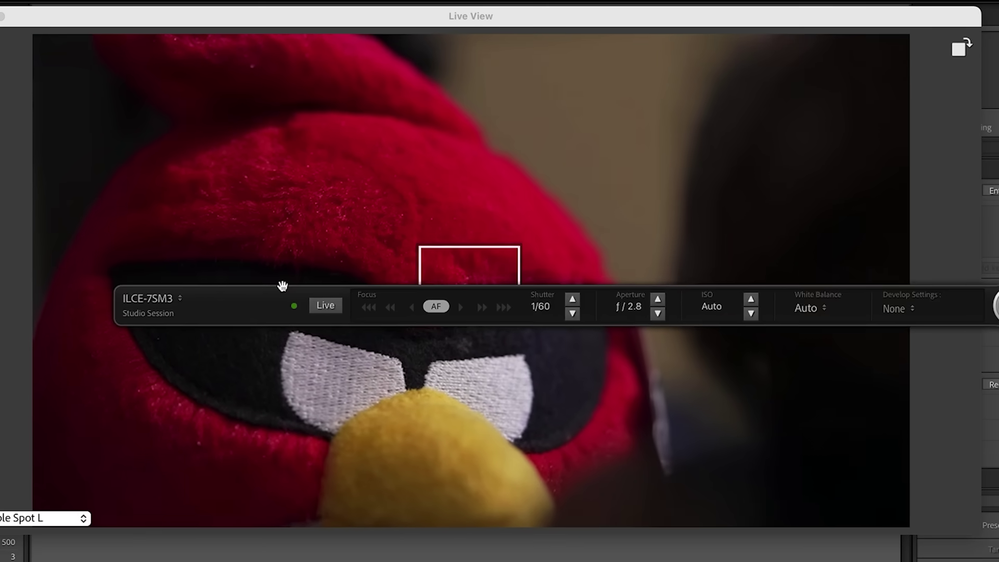
Step: Move the tether controls to the top and refocus on the red bird's eye, then the kiwi's eye
left_click_drag(339, 260, 293, 10)
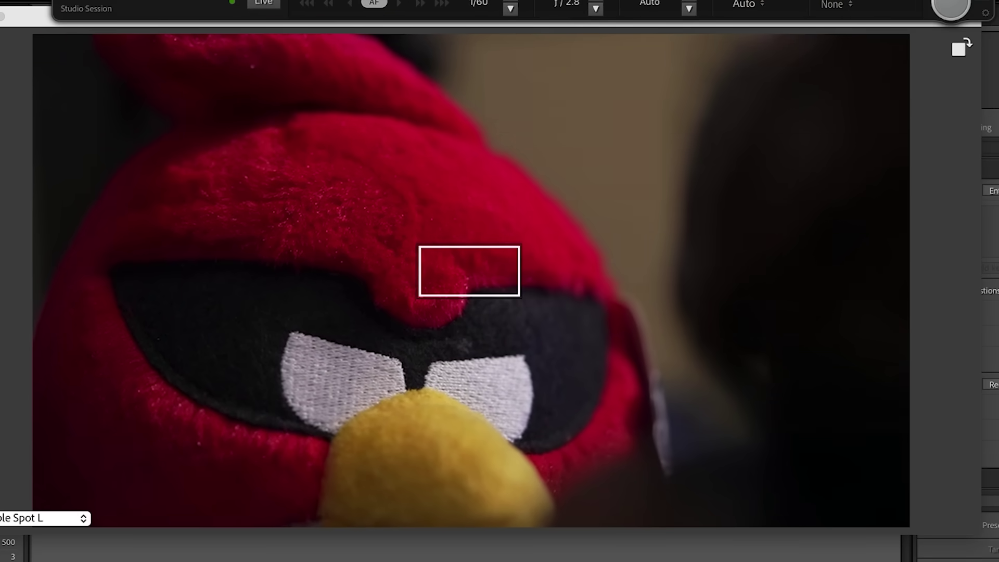
left_click(314, 313)
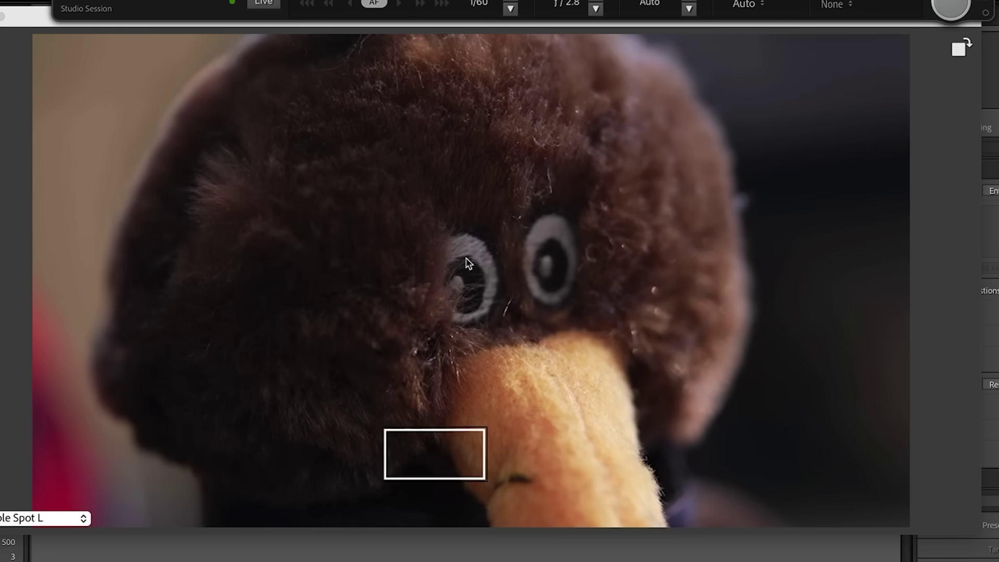
left_click(467, 261)
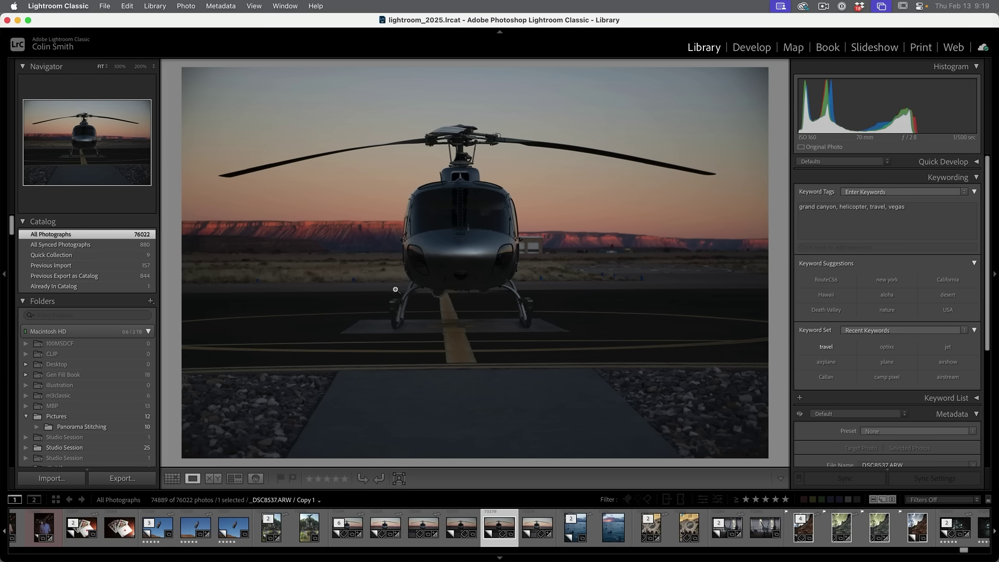
Step: Open the helicopter photo in Develop and scroll the Profile Browser down to the Adaptive profiles
left_click(753, 51)
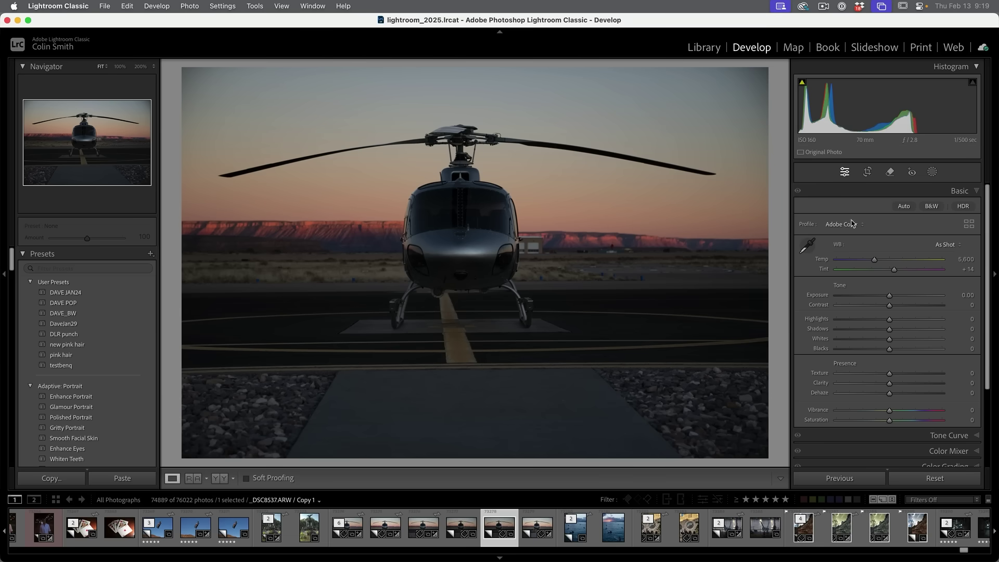
left_click(968, 224)
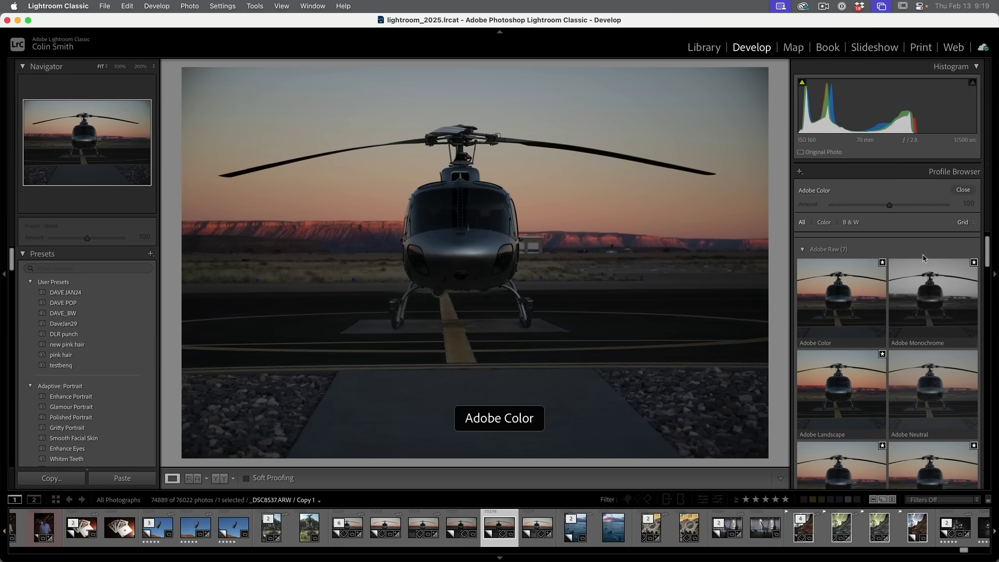
scroll(870, 317, "down", 6)
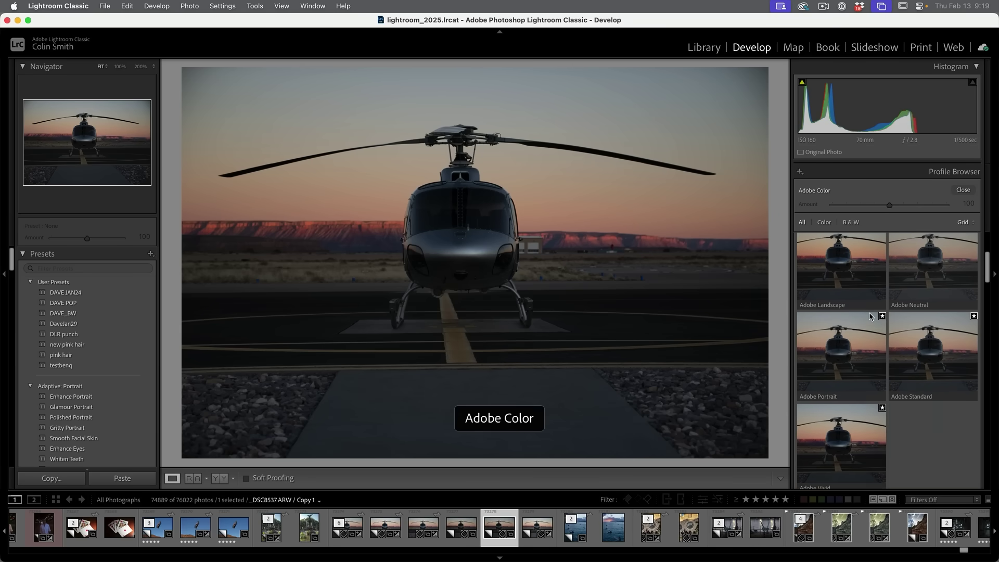
scroll(869, 317, "down", 8)
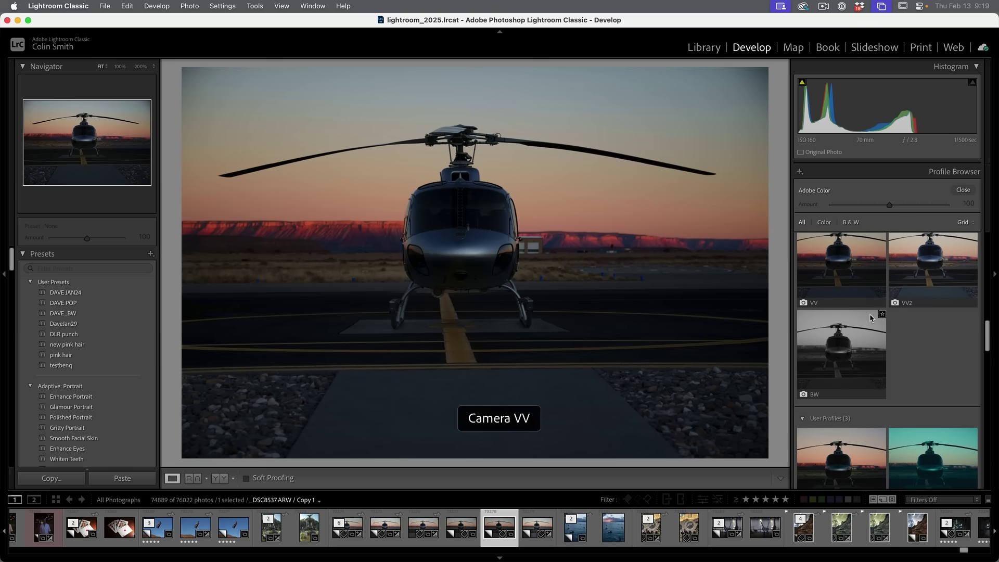
scroll(871, 319, "down", 4)
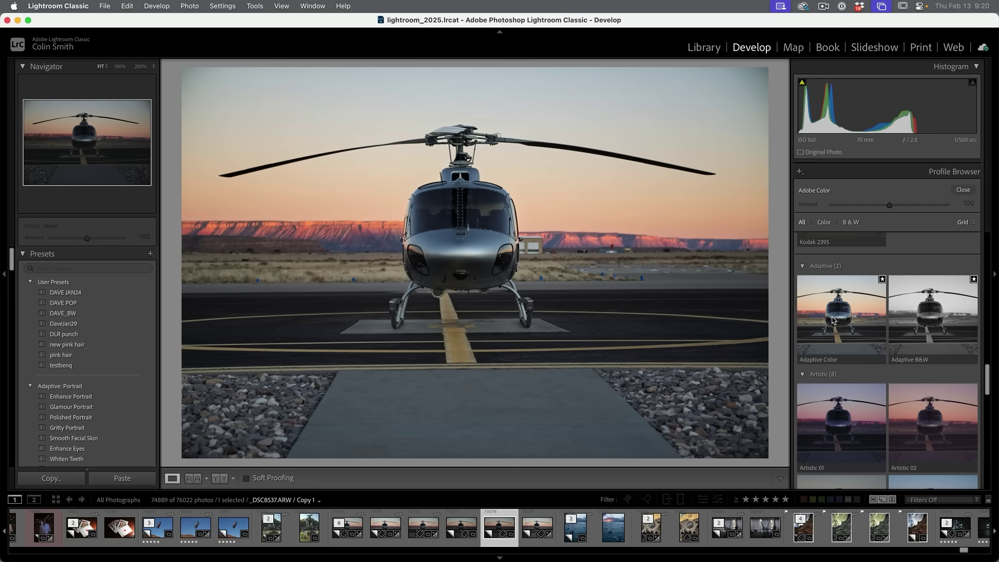
Step: Apply the Adaptive Color profile to the helicopter photo and lower Highlights to -50
left_click(833, 320)
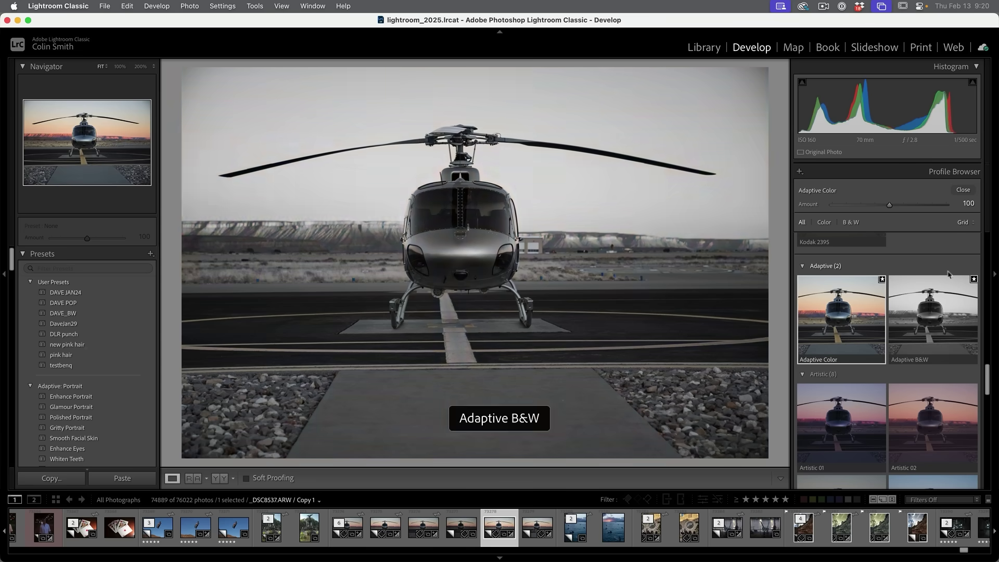
left_click(962, 190)
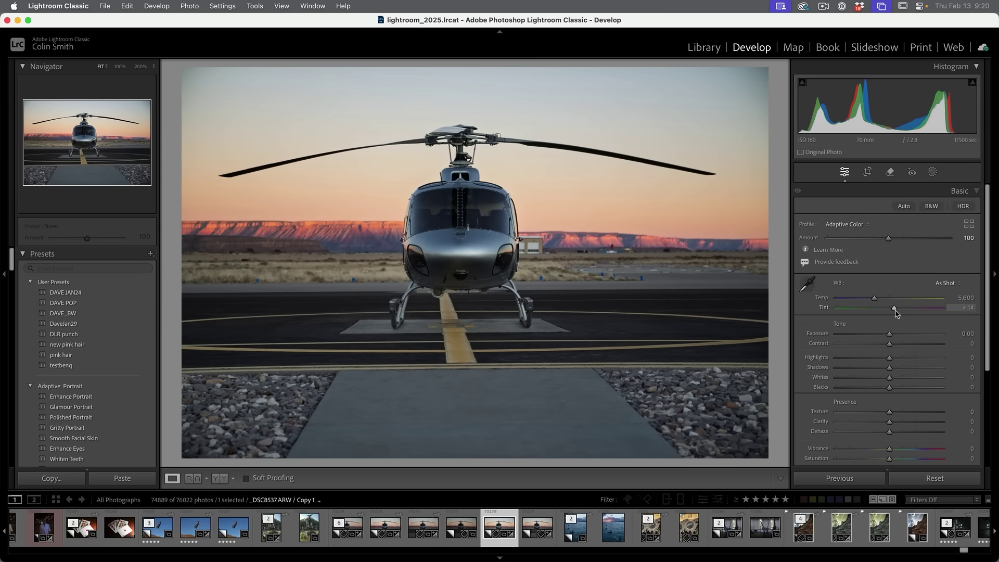
mouse_move(890, 358)
left_mouse_down()
mouse_move(867, 359)
mouse_move(892, 370)
left_mouse_up()
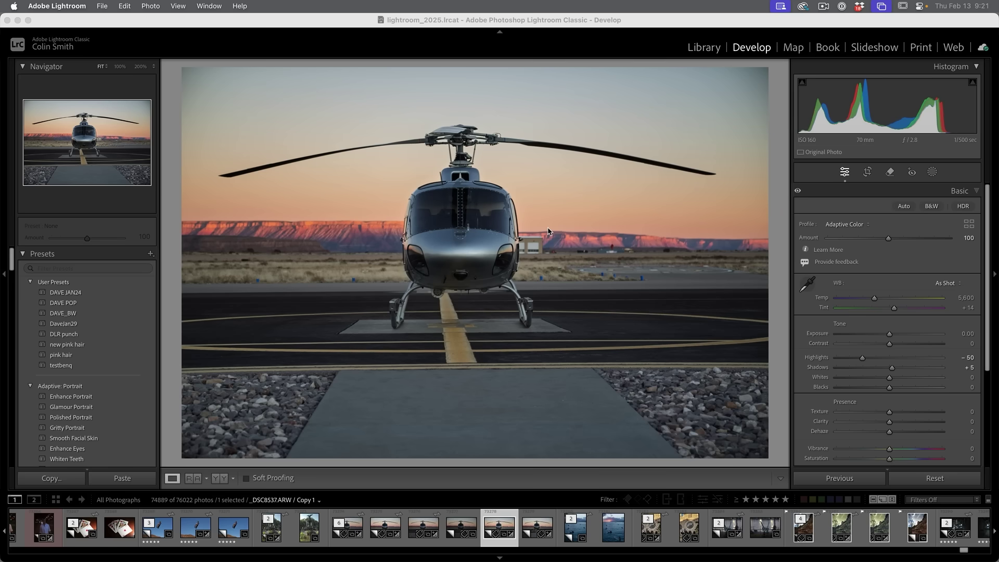
left_click(867, 171)
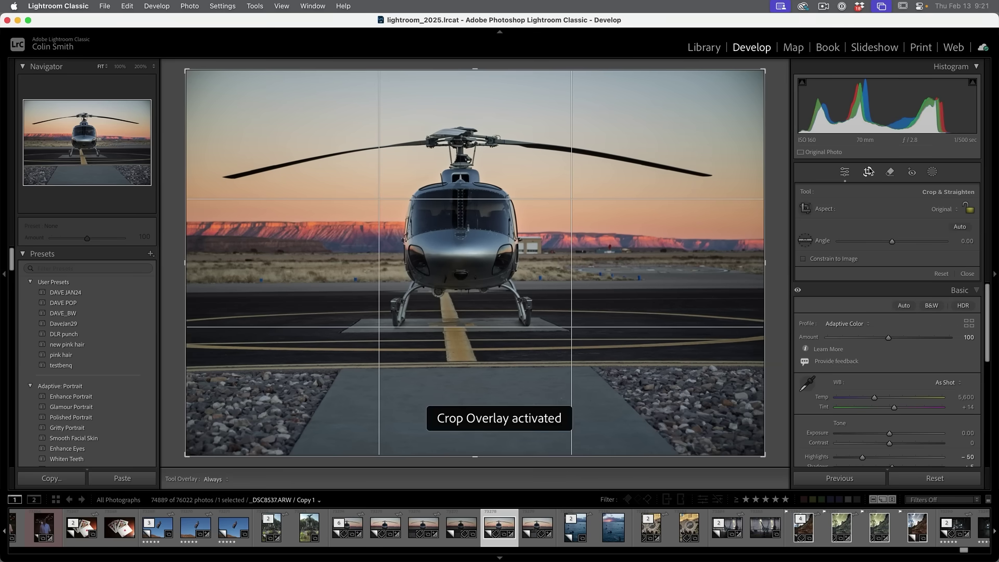
left_click_drag(764, 455, 605, 358)
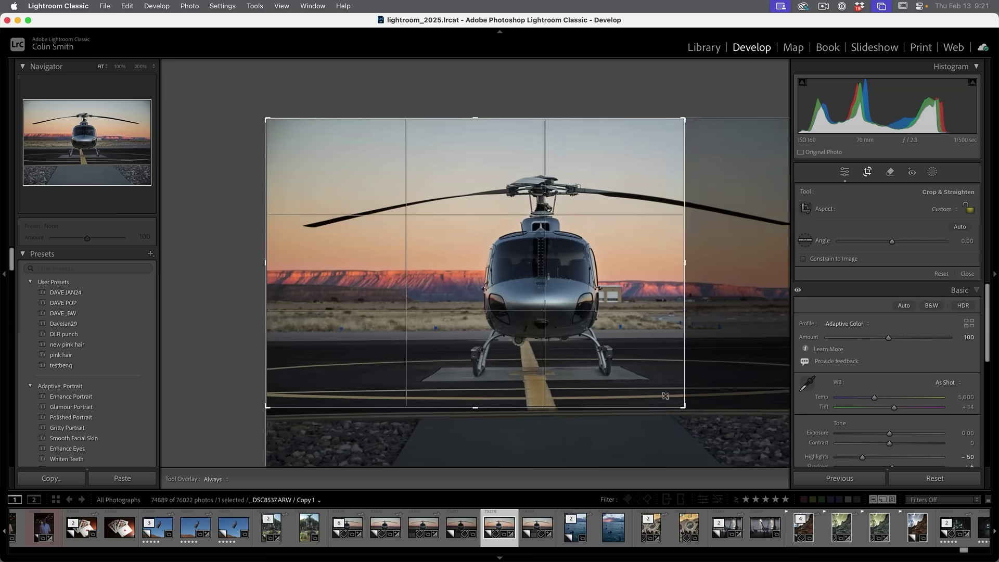
left_click_drag(683, 405, 658, 412)
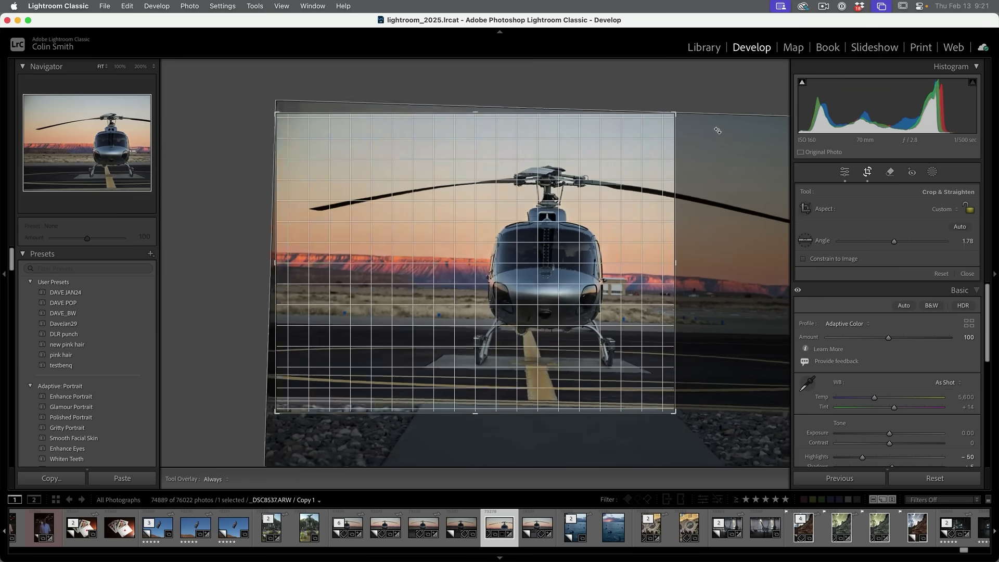
left_click_drag(717, 130, 640, 131)
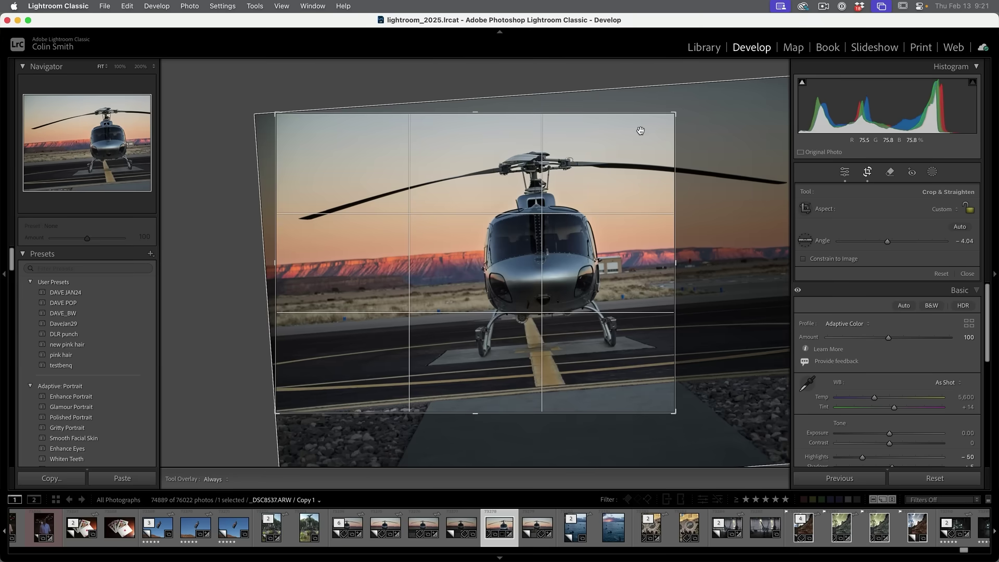
key("d")
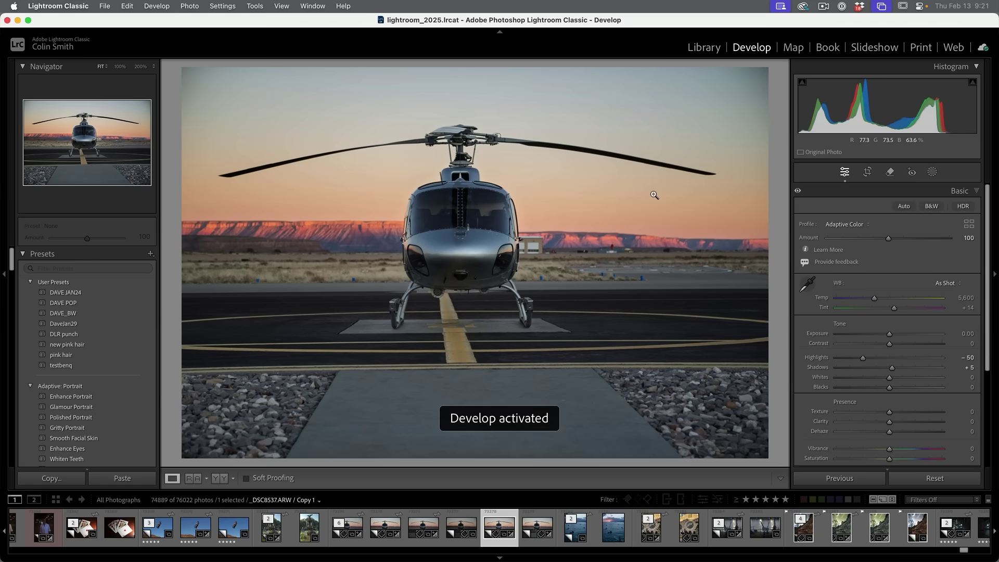
Step: Add a Sky mask and darken it with Exposure -0.46 and Highlights -67
left_click(933, 172)
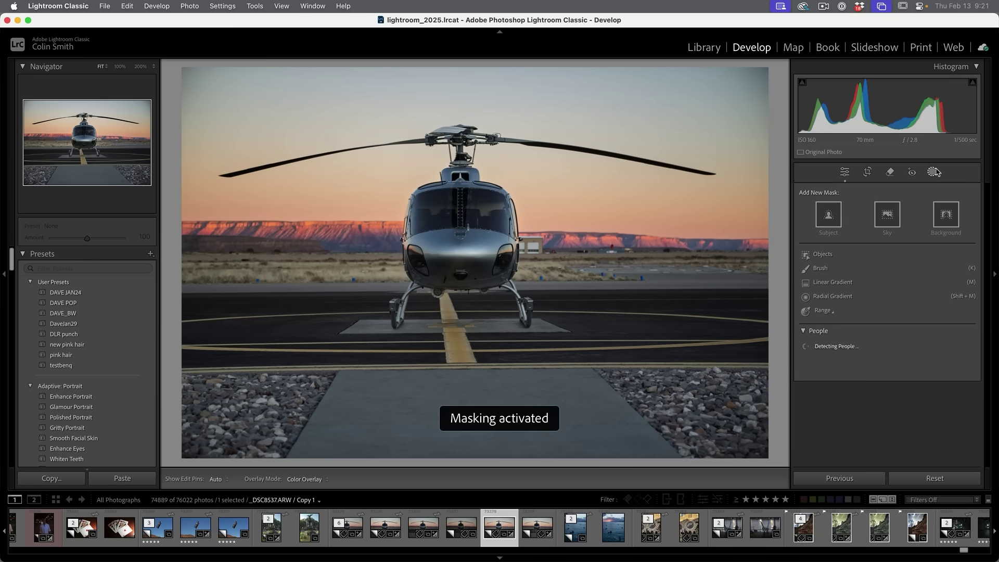
left_click(895, 221)
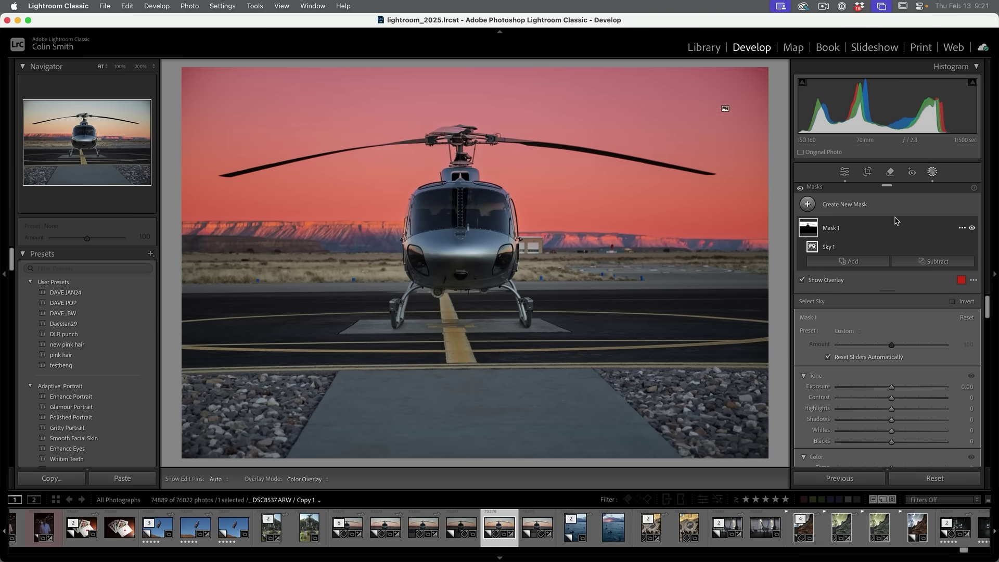
left_click_drag(892, 387, 885, 387)
left_click_drag(891, 409, 855, 410)
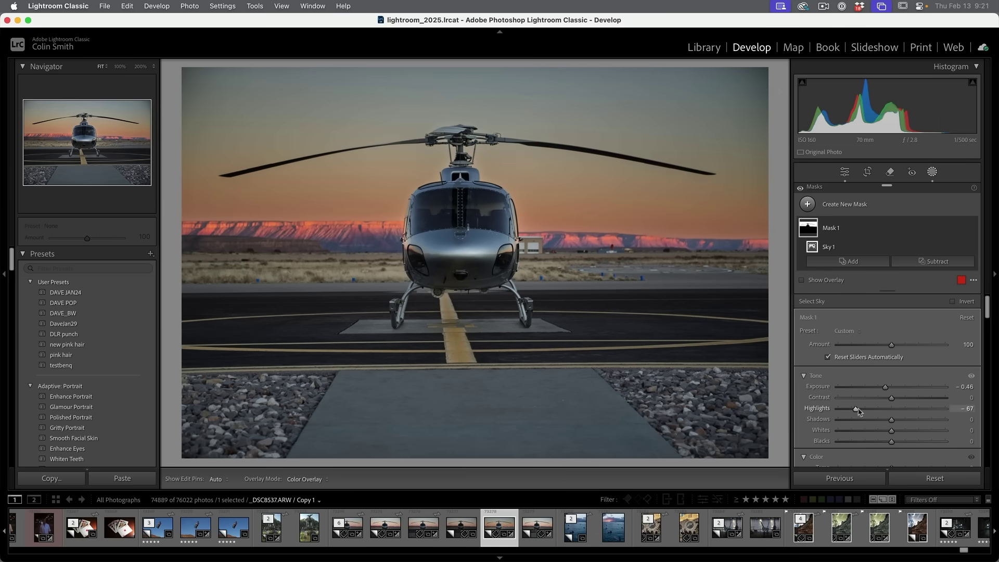
Step: Reset Exposure and darken the helipad foreground with a linear gradient mask at -1.32 exposure
double_click(892, 388)
left_click(807, 204)
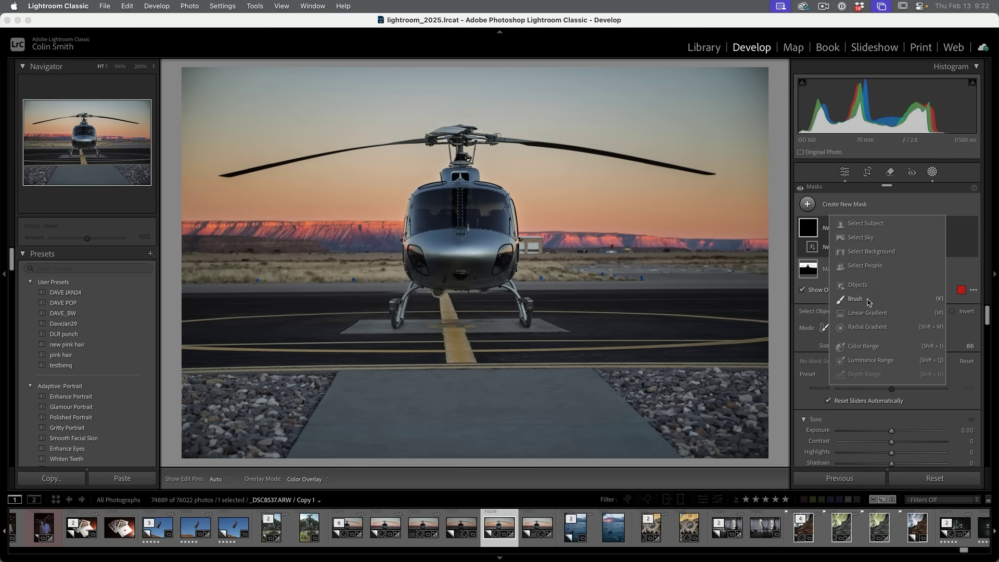
left_click(833, 315)
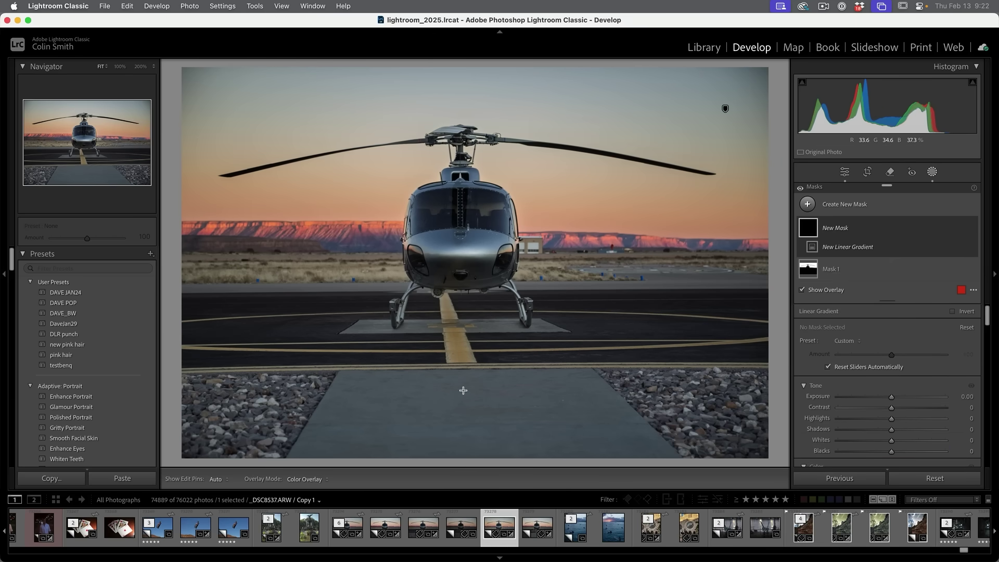
left_click_drag(463, 390, 470, 287)
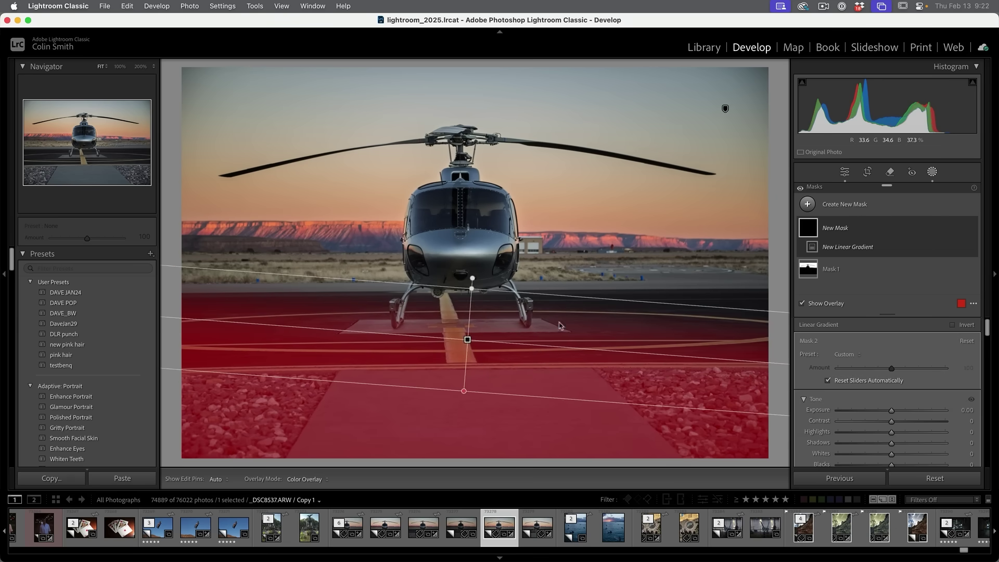
left_click_drag(890, 411, 872, 412)
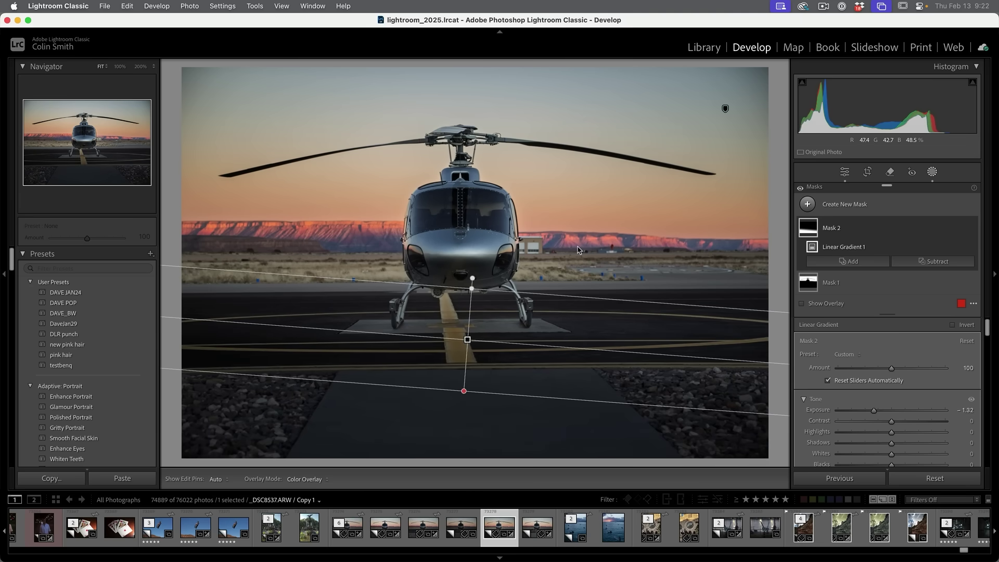
Step: Add a new brush mask painted across the sky
left_click(810, 204)
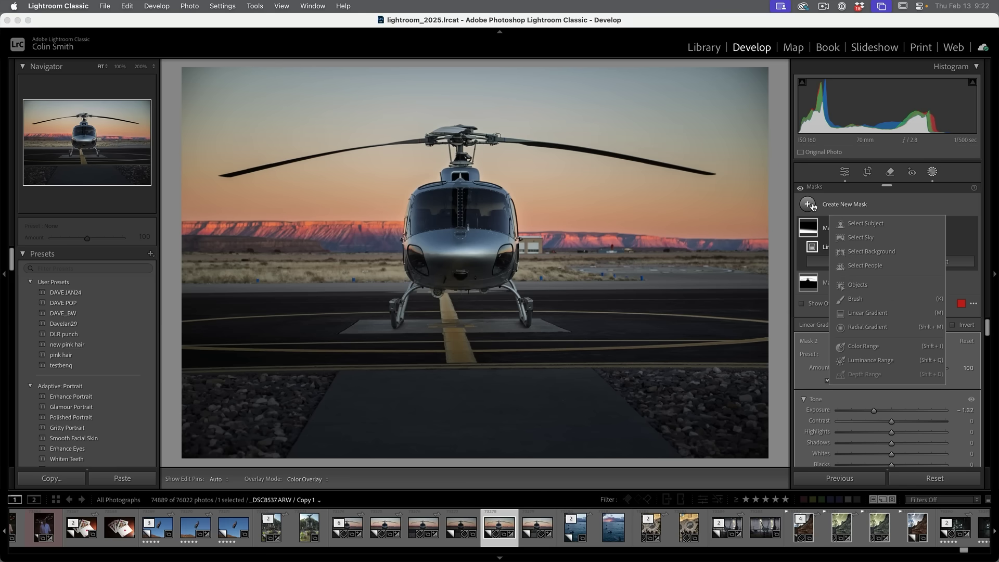
left_click(854, 298)
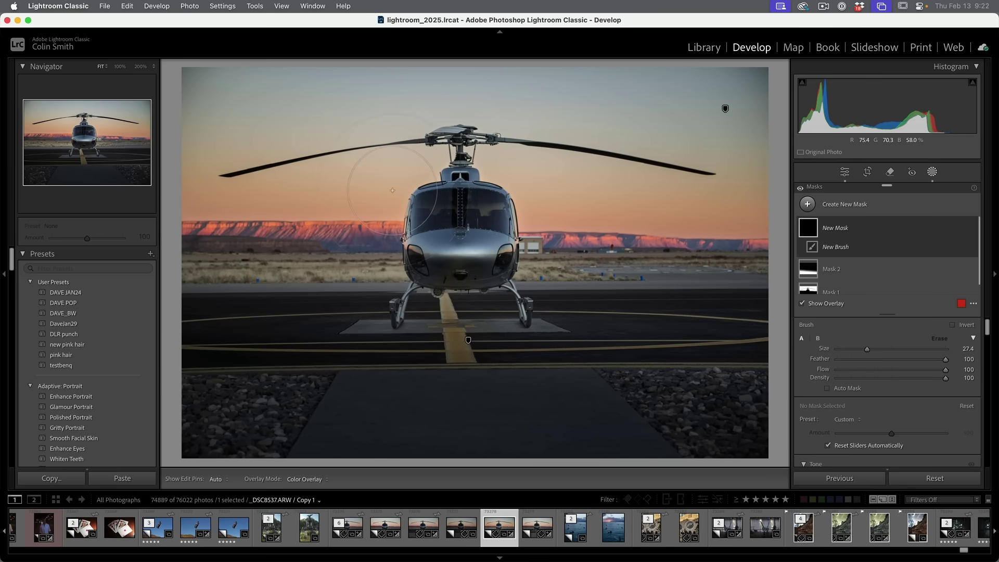
mouse_move(203, 119)
left_mouse_down()
mouse_move(227, 202)
mouse_move(448, 239)
mouse_move(583, 312)
mouse_move(718, 187)
mouse_move(630, 98)
mouse_move(468, 281)
mouse_move(447, 424)
mouse_move(458, 390)
left_mouse_up()
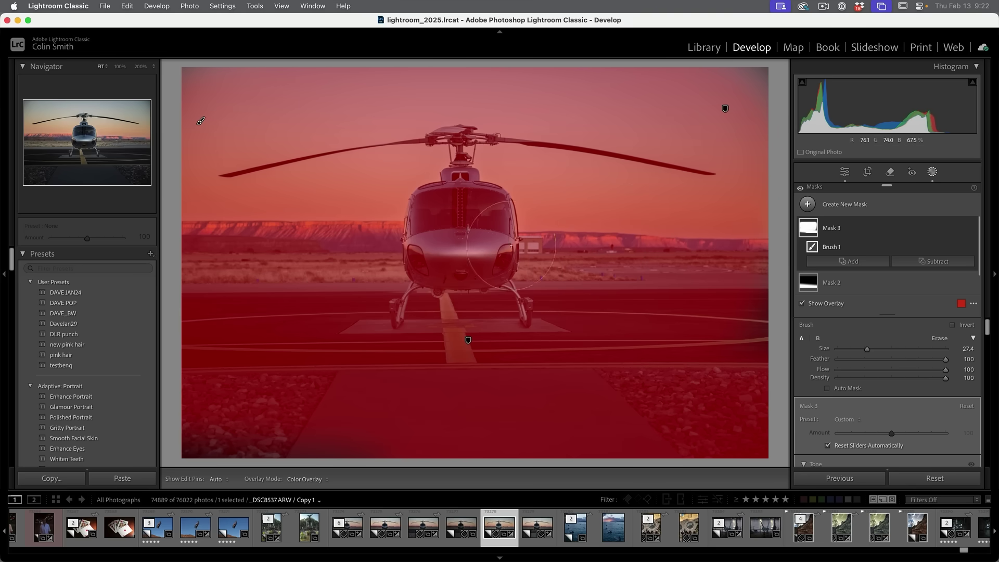
Step: Switch to cloud Lightroom, showing the aerial harbour photo with the round casino building
mouse_move(469, 553)
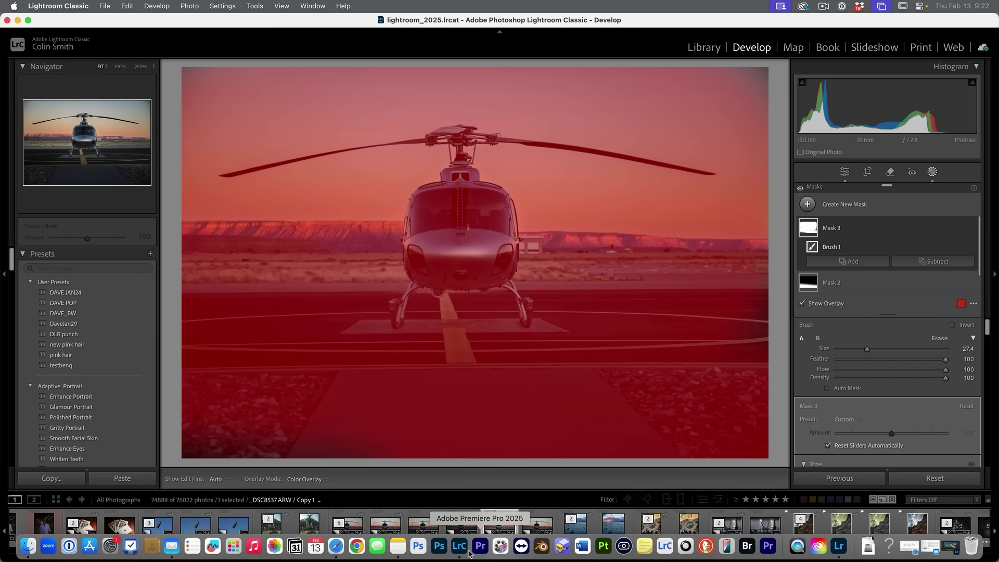
left_click(838, 546)
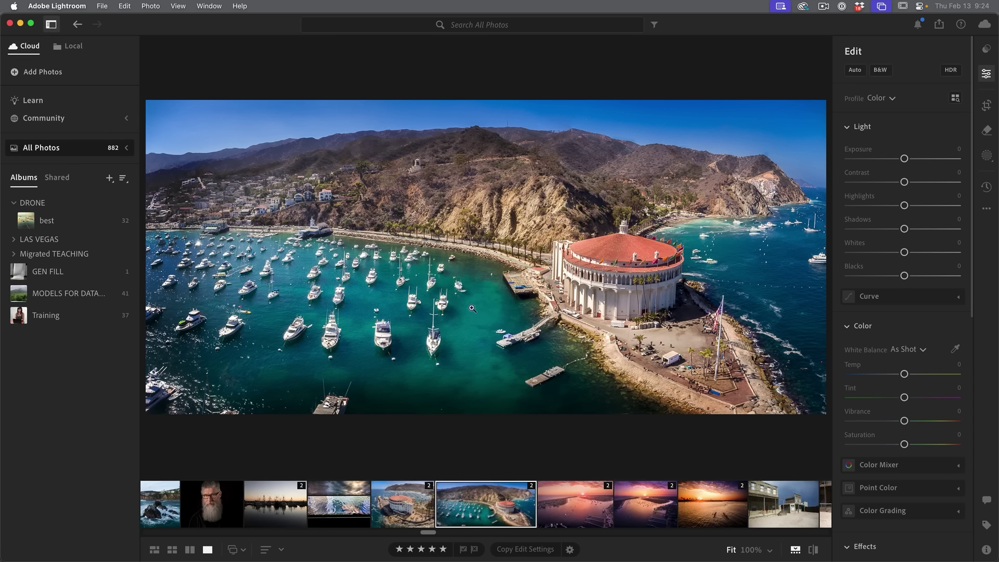
left_click(236, 550)
Step: Show a Square Grid secondary window, positioned and enlarged over the main view
left_click(235, 549)
left_click(236, 550)
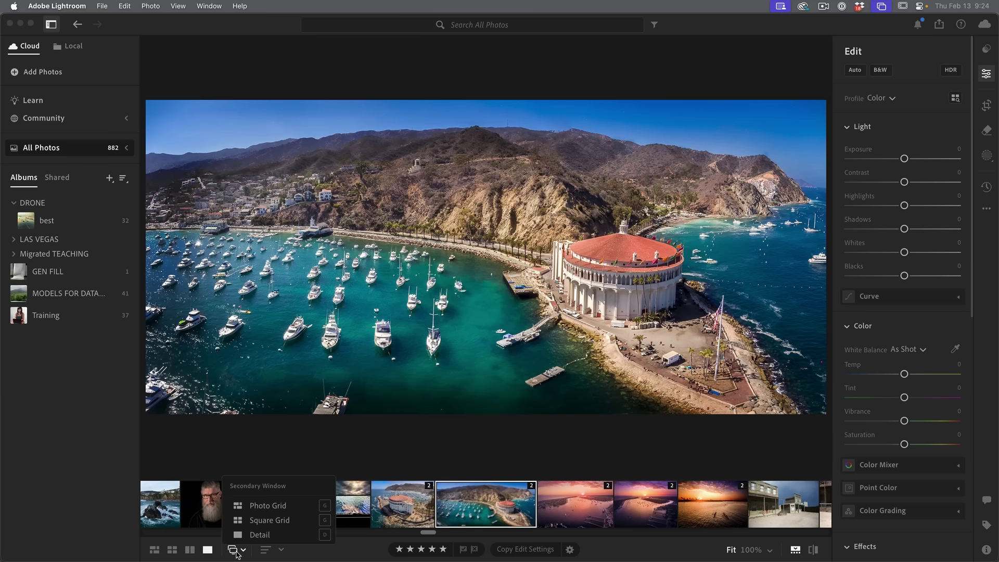
left_click(280, 521)
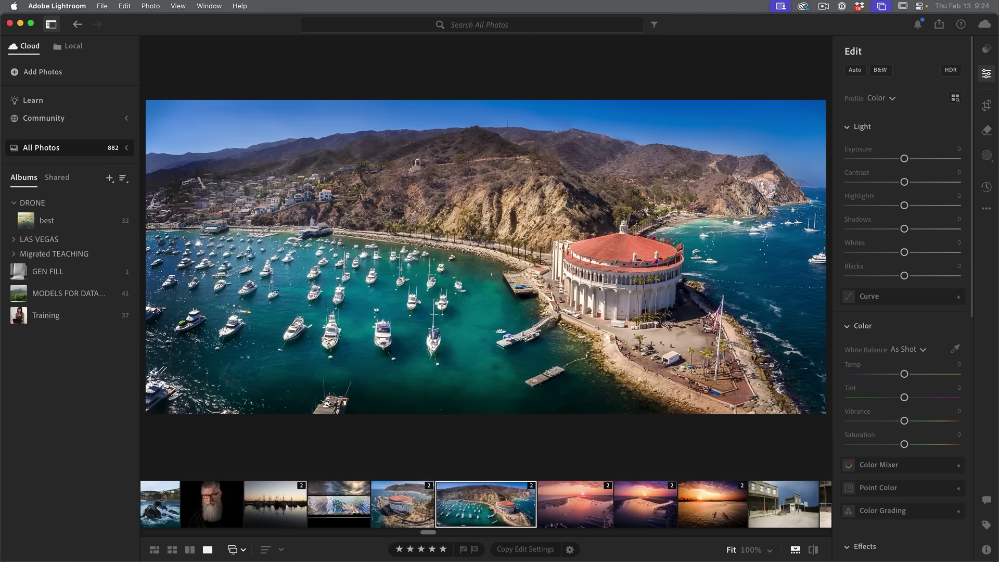
left_click_drag(998, 73, 75, 21)
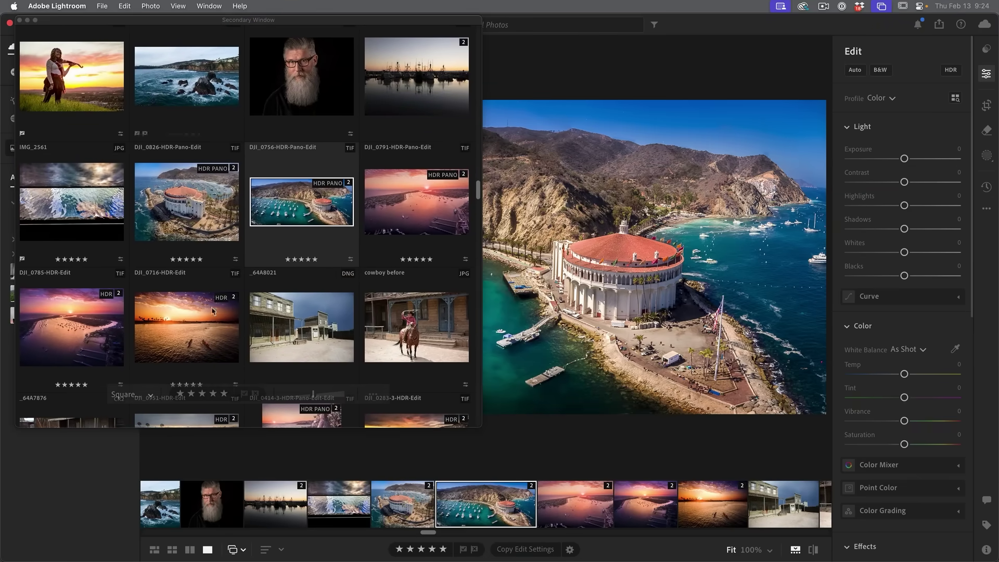
left_click_drag(481, 426, 901, 547)
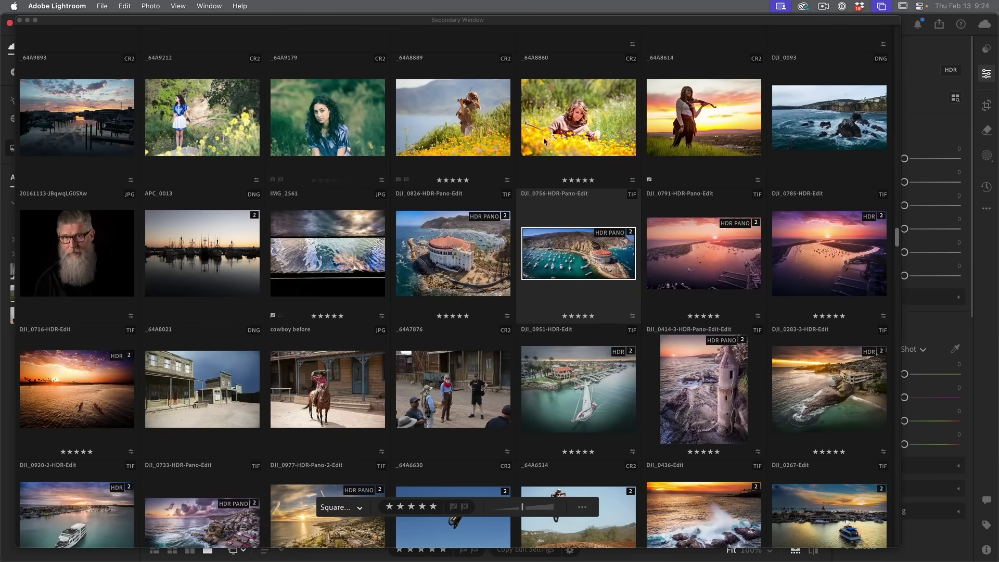
Step: Load _64A7876, the casino close-up, into the main view and move the grid window aside
scroll(670, 237, "down", 3)
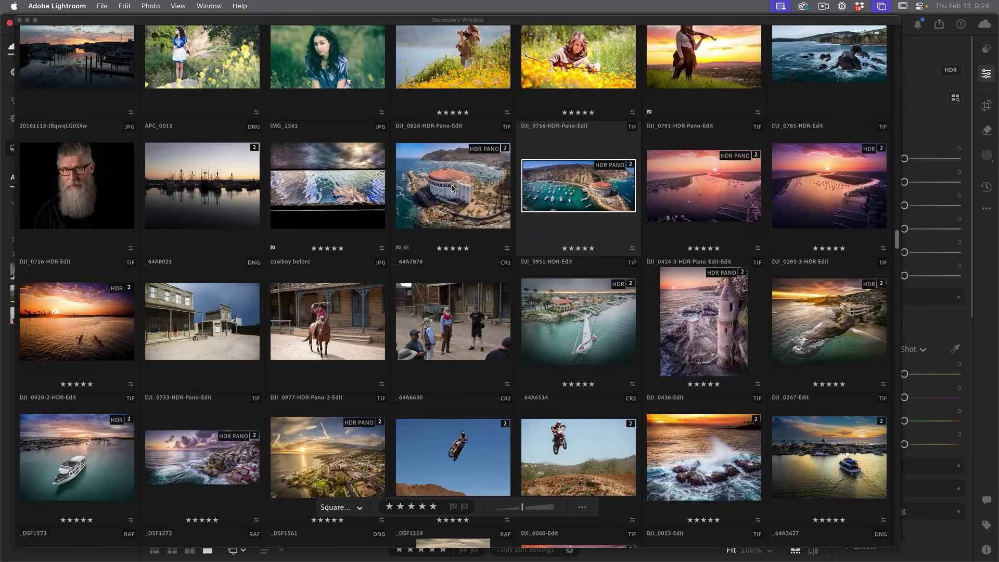
left_click(452, 188)
left_click_drag(264, 21, 998, 218)
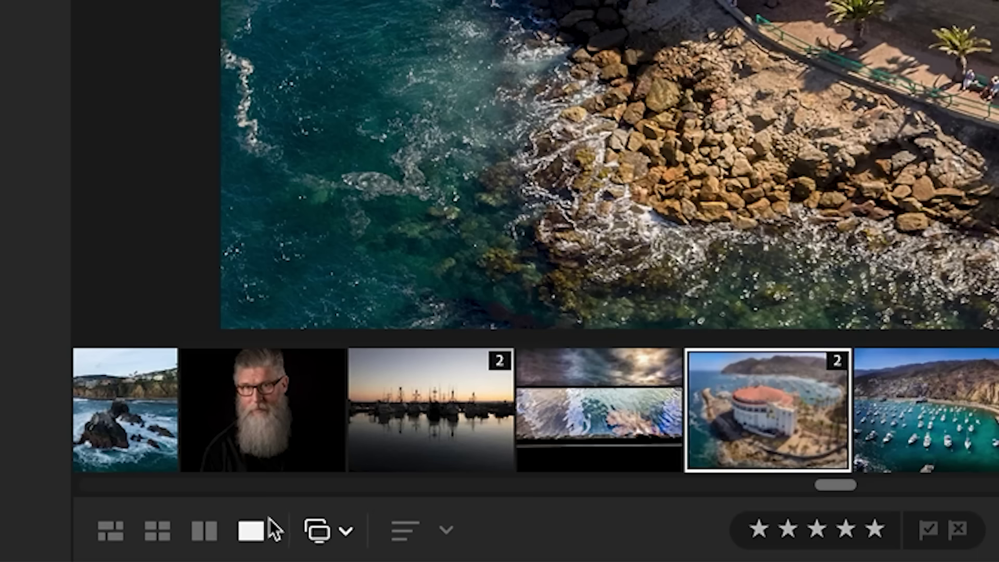
Step: Show the casino photo before and after side by side, set exposure to -0.26 and lower highlights
left_click(198, 534)
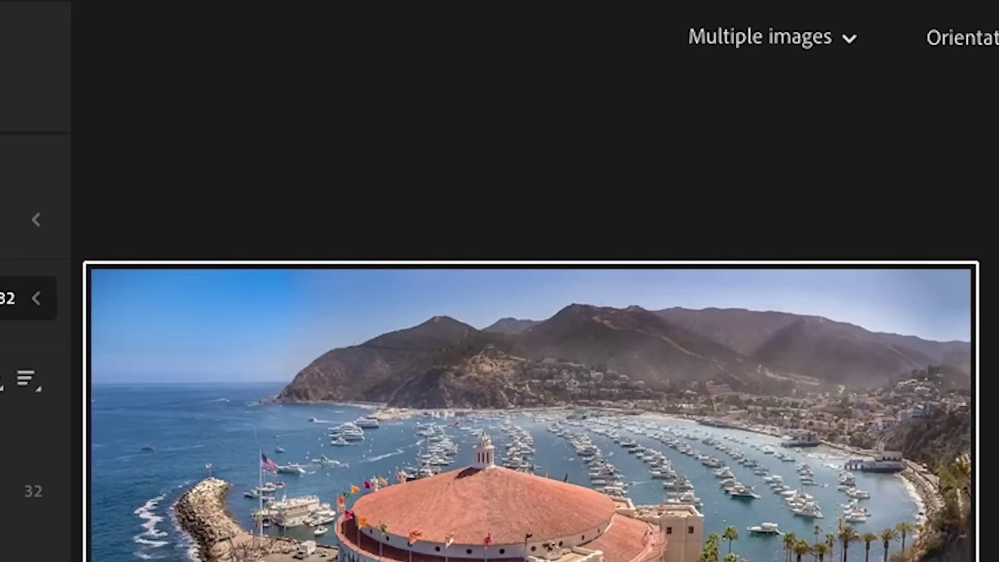
left_click(817, 35)
left_click(761, 116)
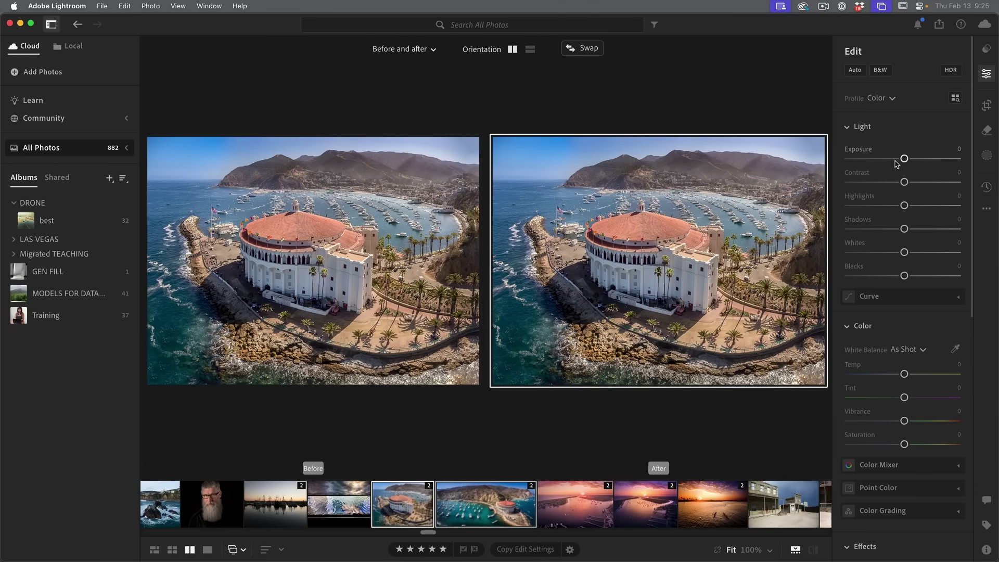
left_click_drag(904, 158, 901, 159)
left_click_drag(904, 205, 906, 253)
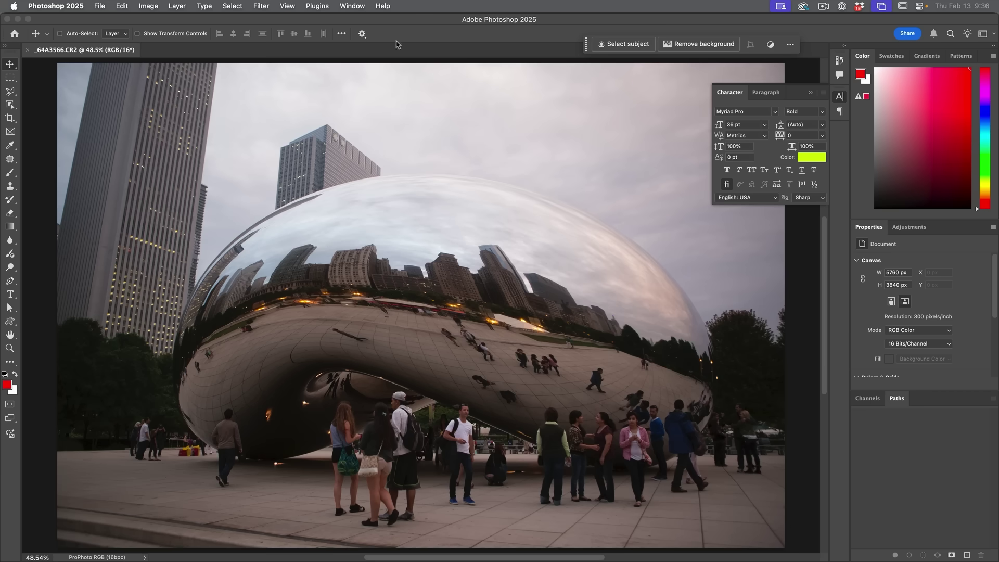
Step: Open the Bean photo in the Camera Raw Filter and enable the New AI Features and Settings Panel preview
left_click(262, 4)
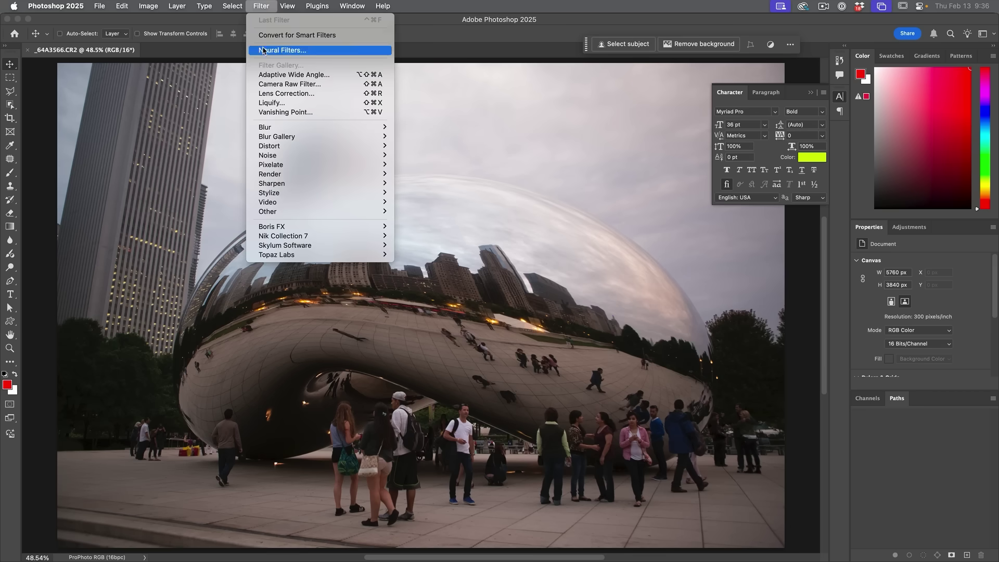
left_click(285, 84)
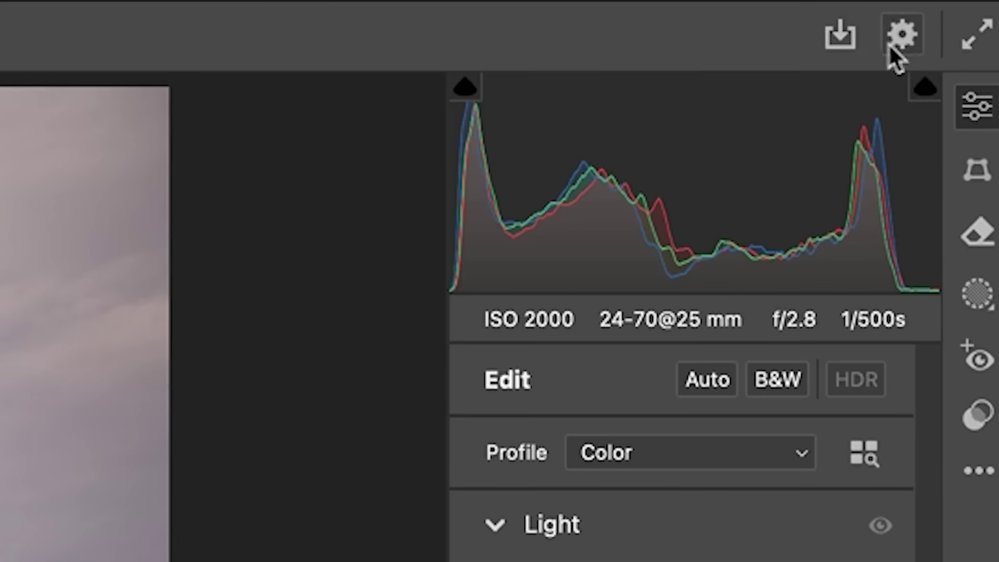
left_click(905, 38)
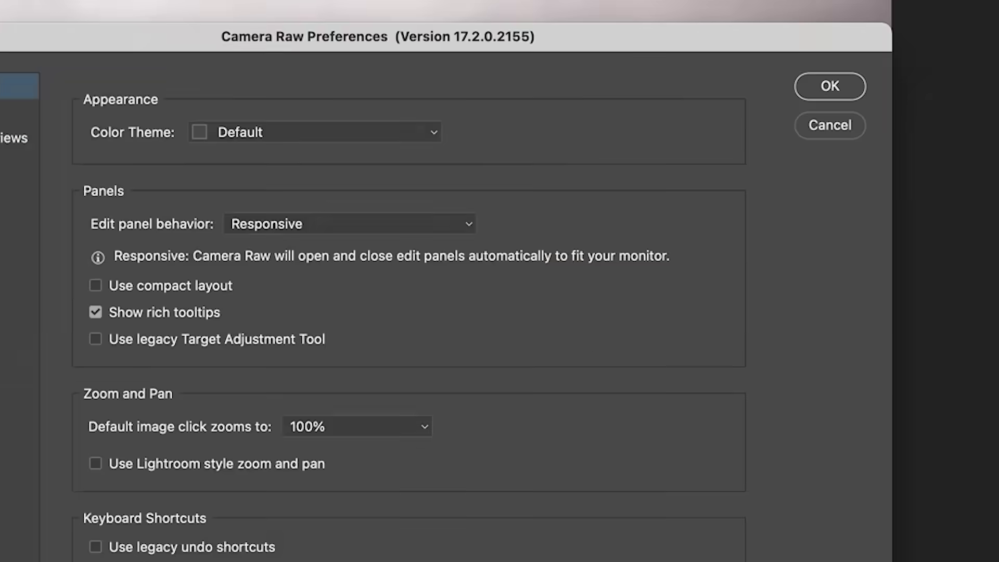
left_click(57, 119)
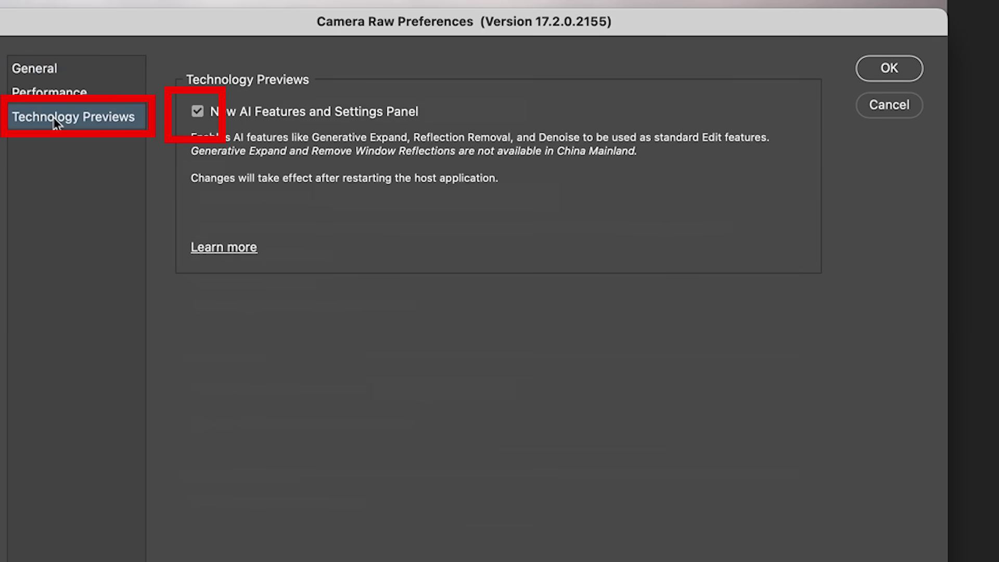
left_click(198, 112)
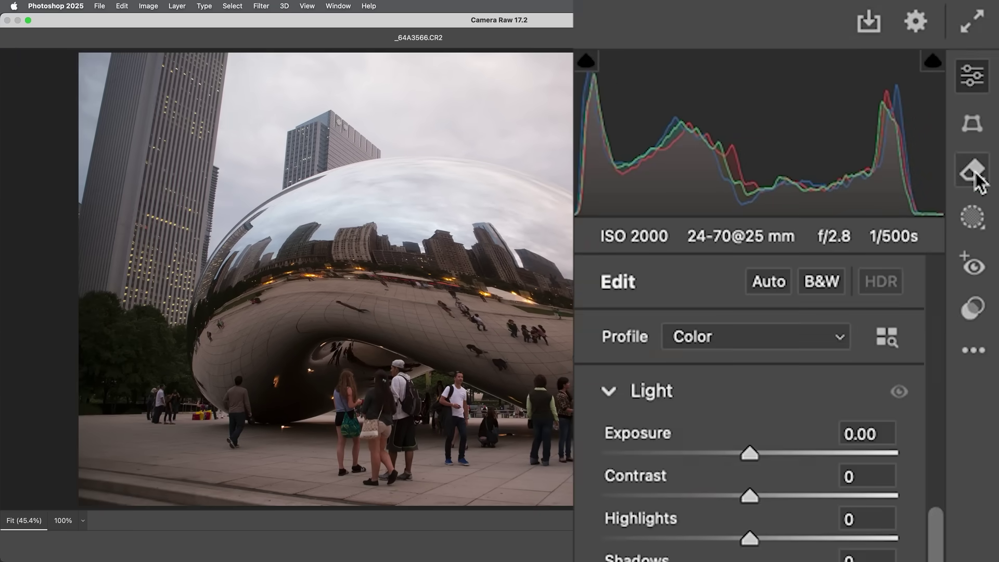
Step: Use the Remove tool's Distraction Removal to detect every person in the Bean photo
left_click(976, 177)
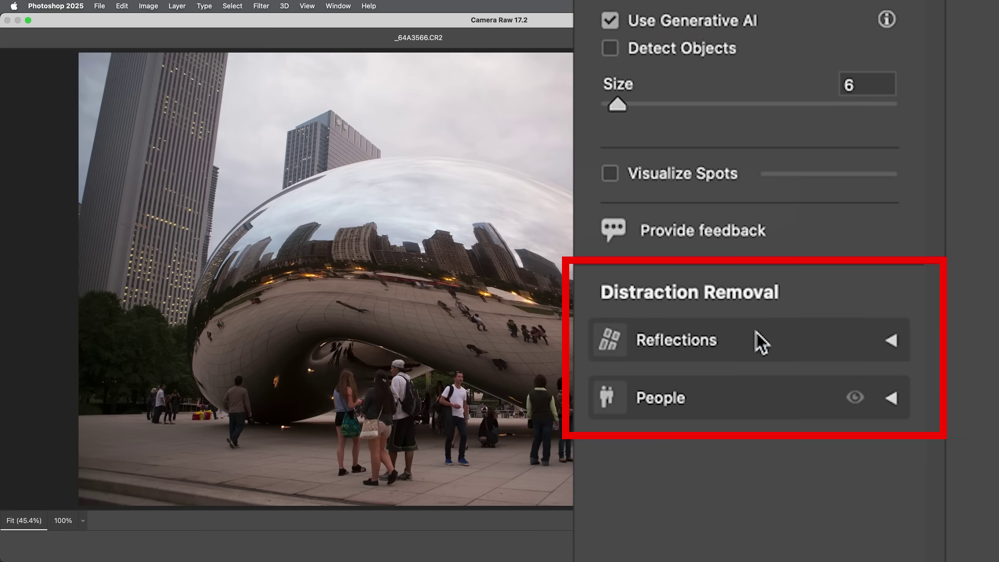
left_click(894, 397)
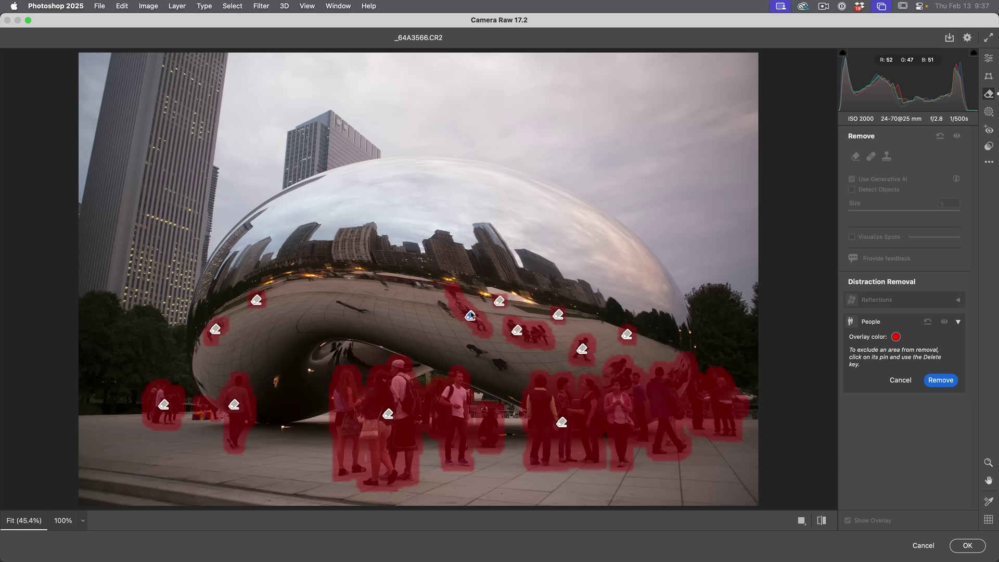
left_click(470, 314)
Step: Remove all detected people from the plaza and get the Remove brush ready
left_click(934, 379)
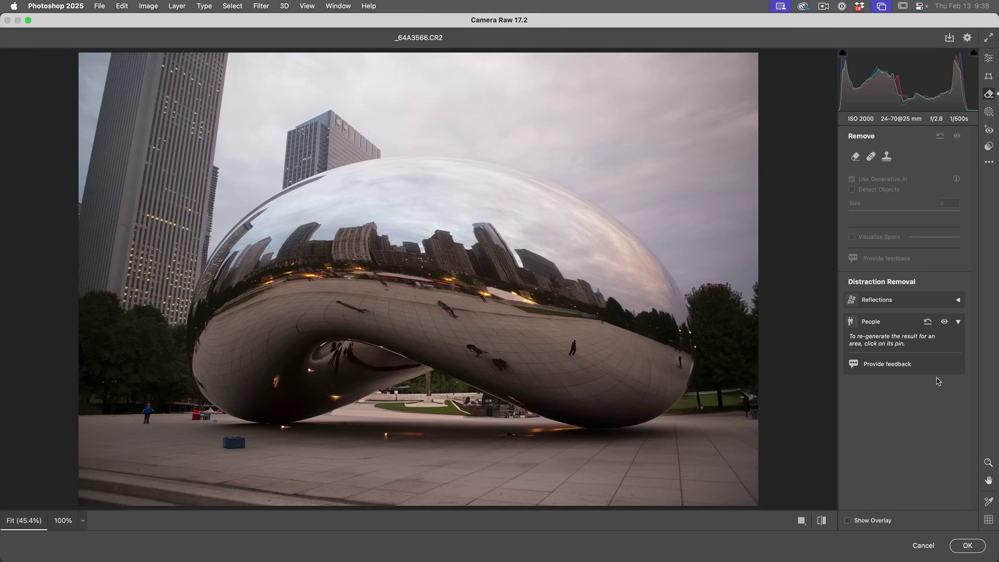
key("z")
left_click(856, 157)
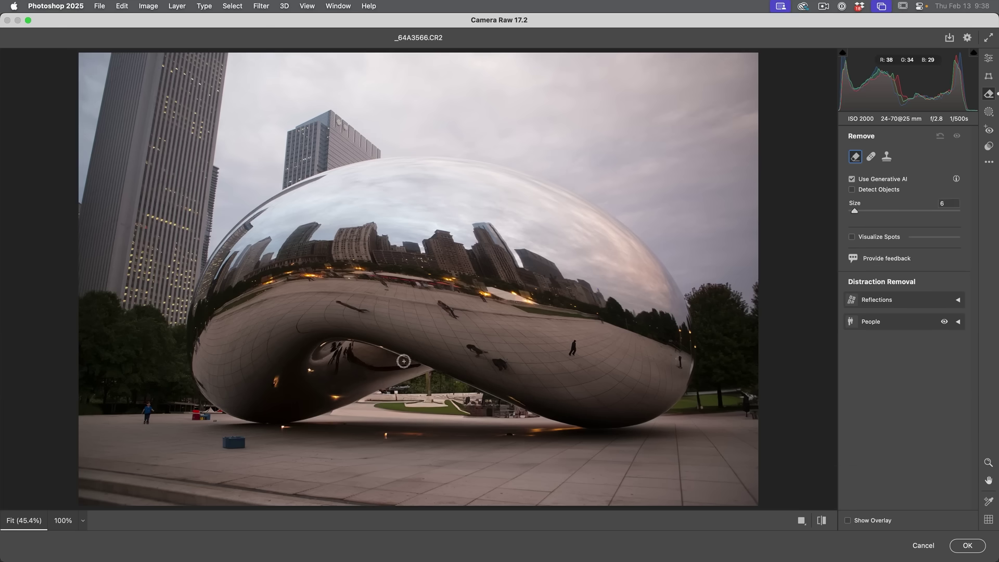
Step: With Detect Objects on, mark the blue bin, small child and two Bean reflections, then remove them
left_click(852, 190)
left_click(233, 442)
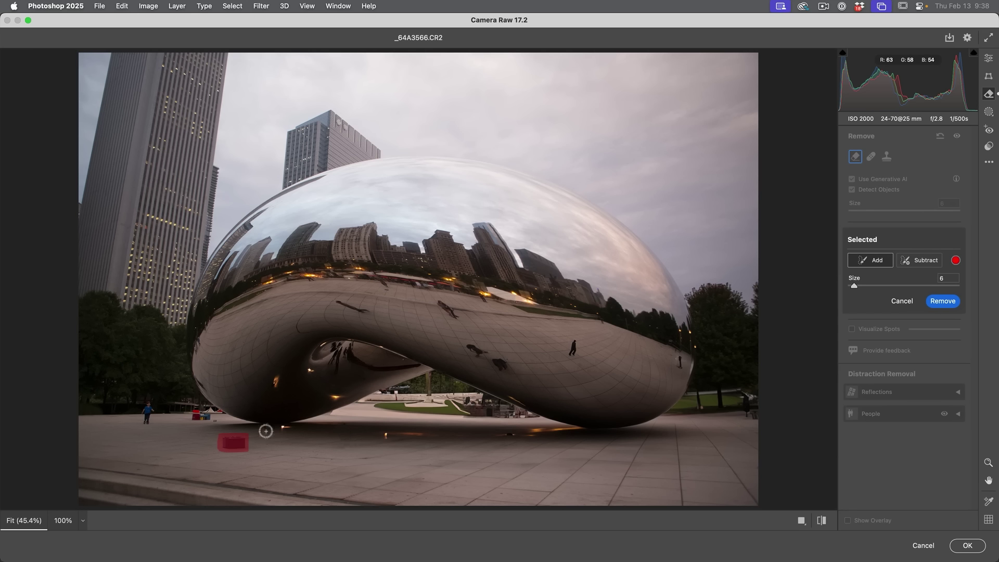
left_click(147, 412)
left_click_drag(332, 298, 363, 311)
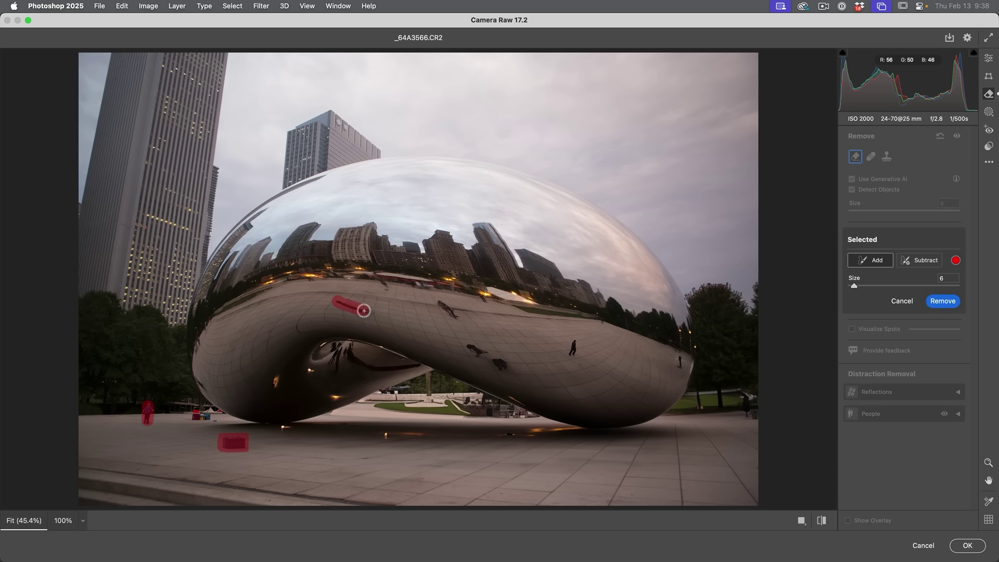
left_click_drag(438, 300, 501, 364)
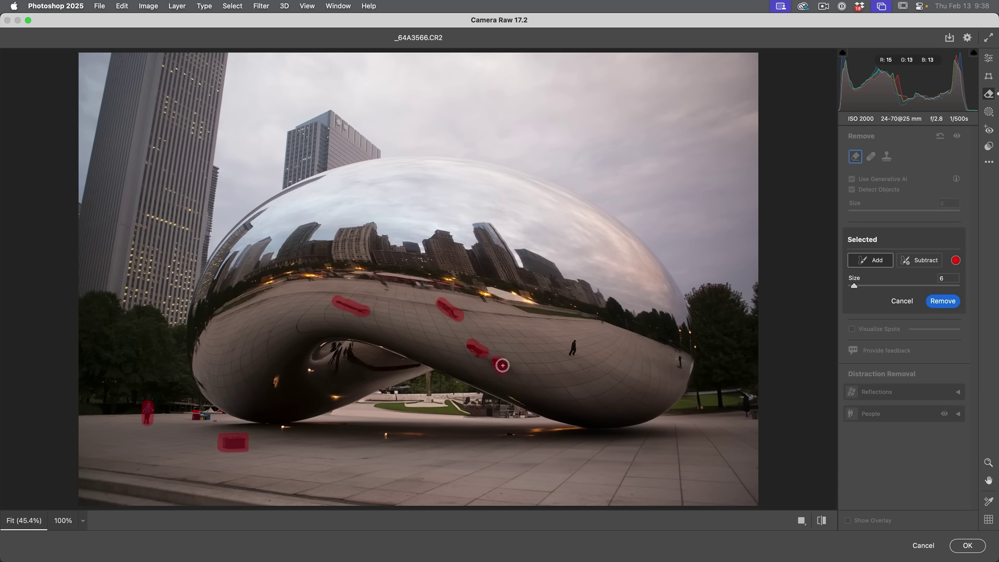
left_click(946, 302)
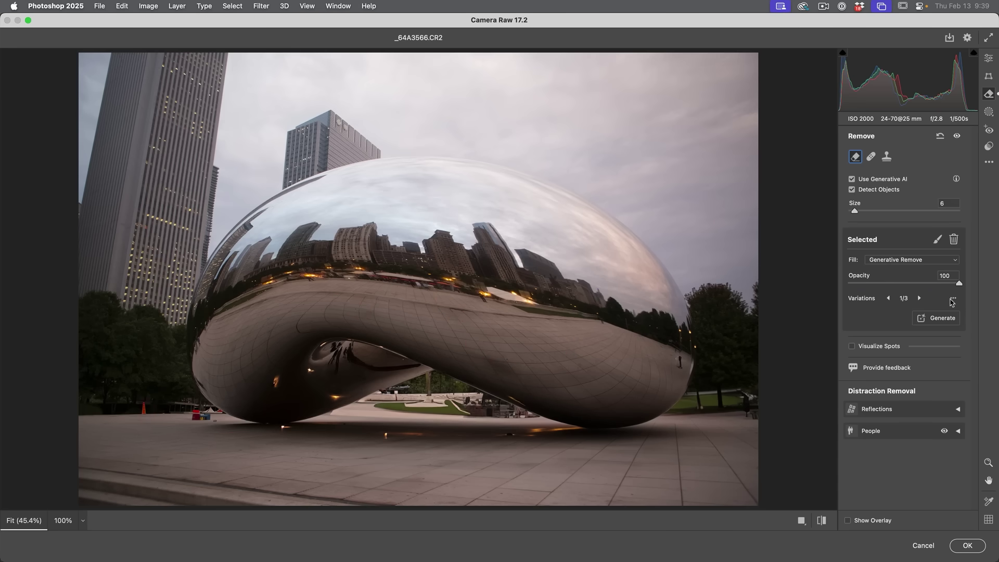